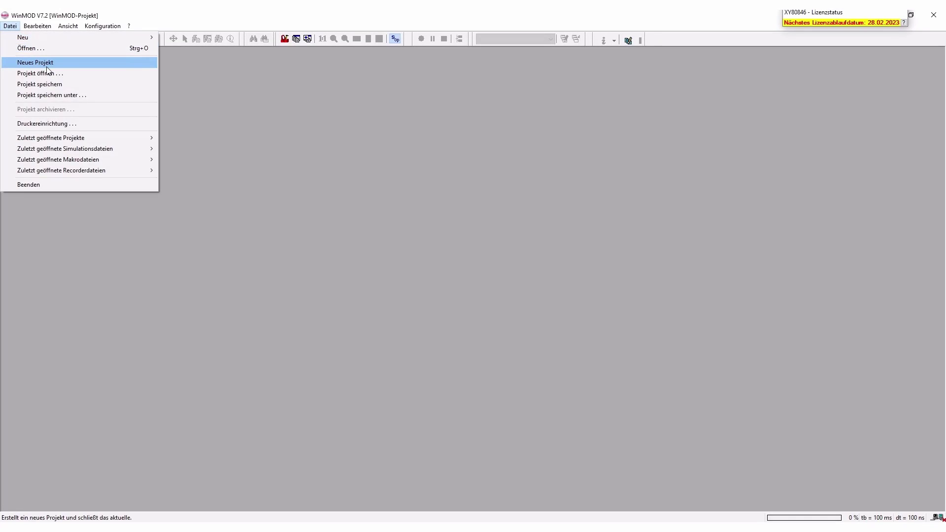
Step: Create a new project, discarding changes to the current one, and move the project window toward the middle of the workspace
left_click(48, 66)
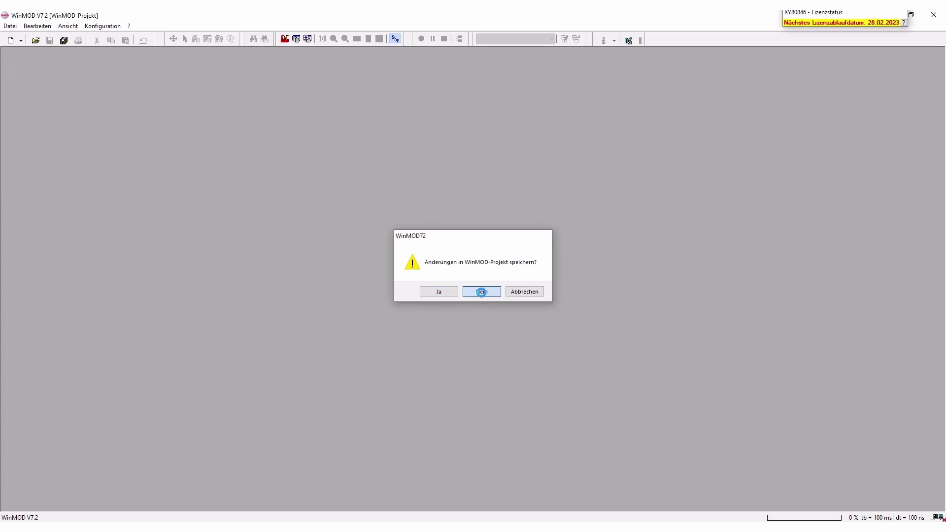
left_click(482, 292)
left_click_drag(105, 243, 473, 146)
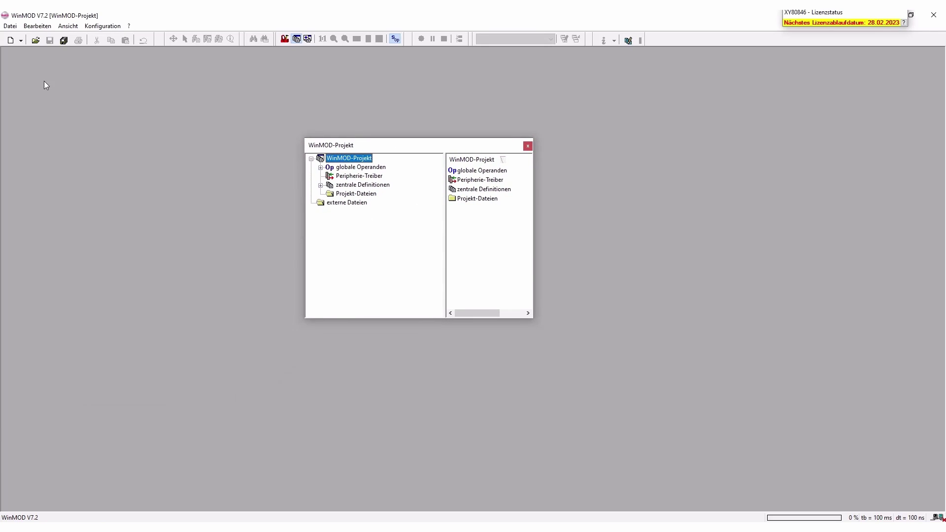
Step: Add a new simulation to the project and expand its entry under Projekt-Dateien
left_click(21, 41)
left_click(31, 57)
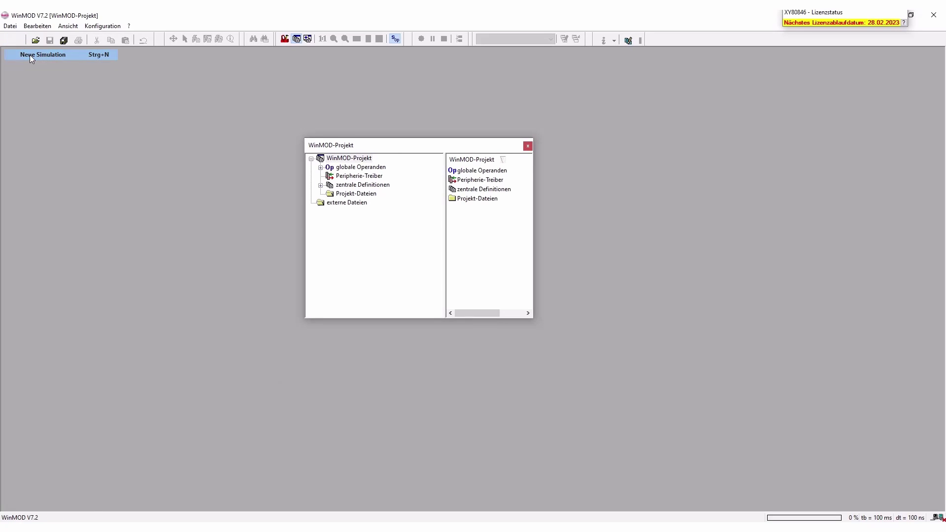
left_click(902, 197)
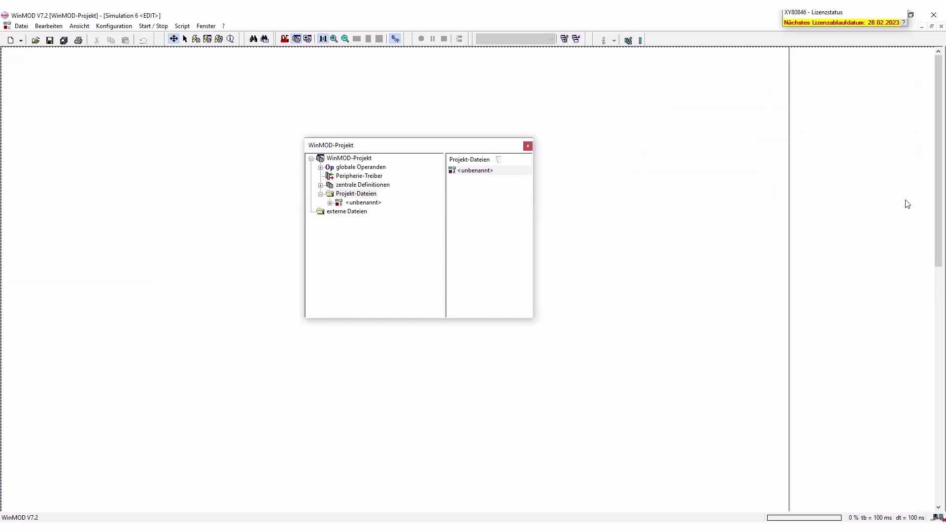
left_click(330, 203)
left_click(357, 194)
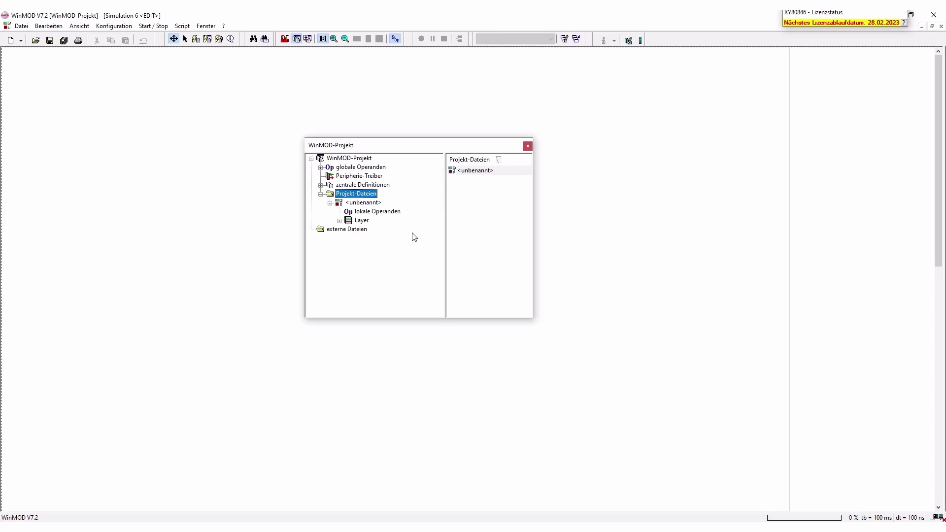
Step: Save the new simulation as Connectivity_v2 in the WinMOD folder
left_click(21, 26)
left_click(53, 80)
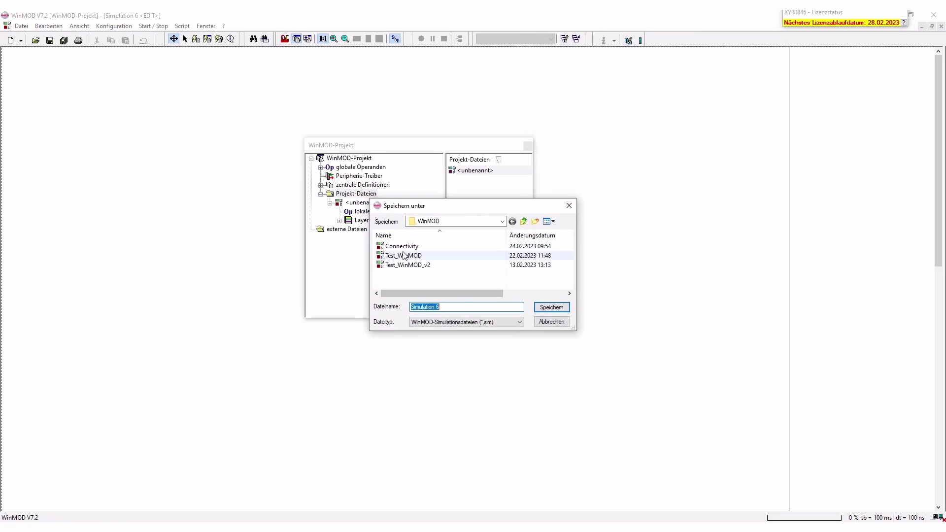
left_click(401, 246)
left_click(451, 307)
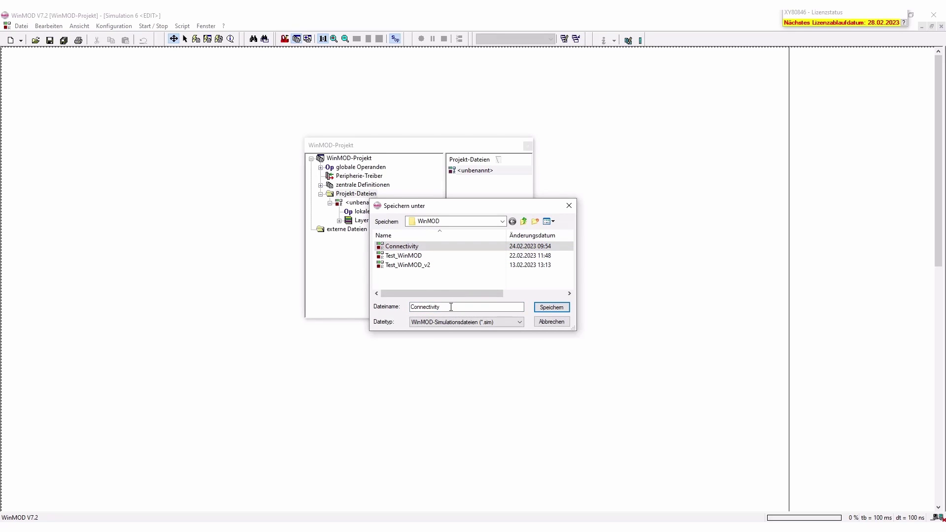
type("_v2")
key("Return")
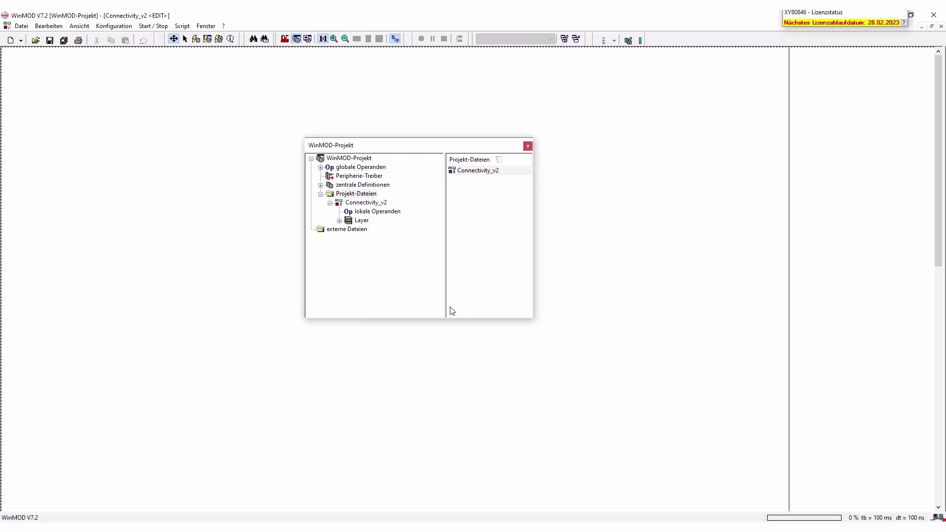
Step: Create a local operand in Connectivity_v2 with the symbol vel_slow, type digital and default value 50
right_click(365, 215)
left_click(393, 214)
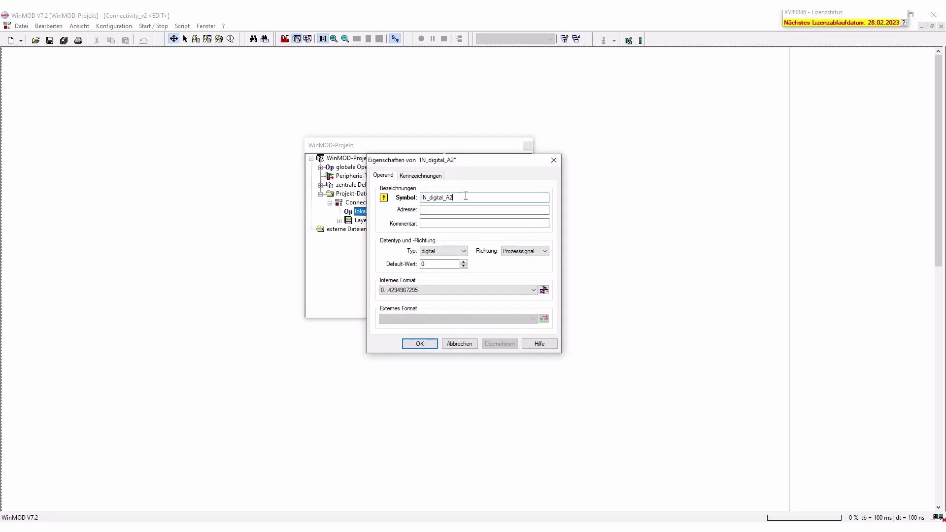
double_click(460, 197)
type("vel")
type("_sl")
type("50")
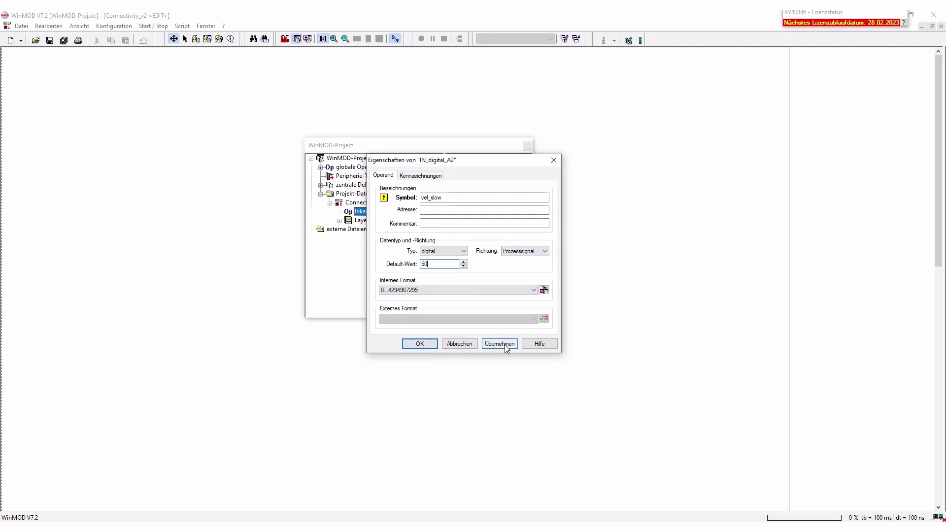
left_click(417, 343)
Step: Create a second digital local operand with the symbol vel_fast and default value 200
right_click(369, 212)
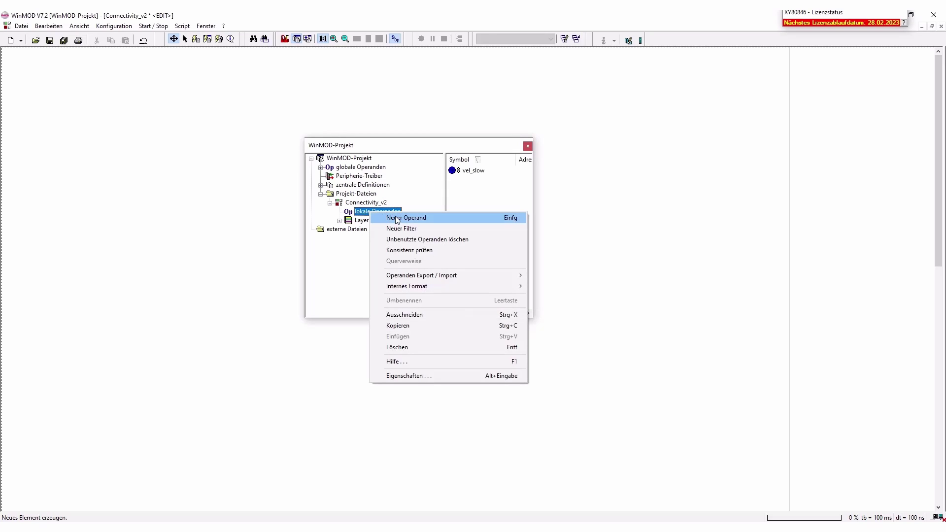
left_click(395, 216)
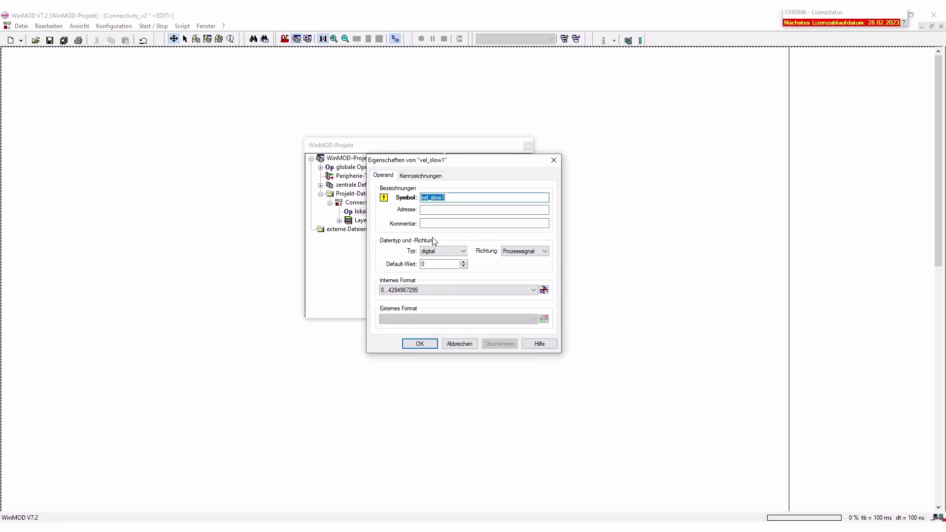
type("vel")
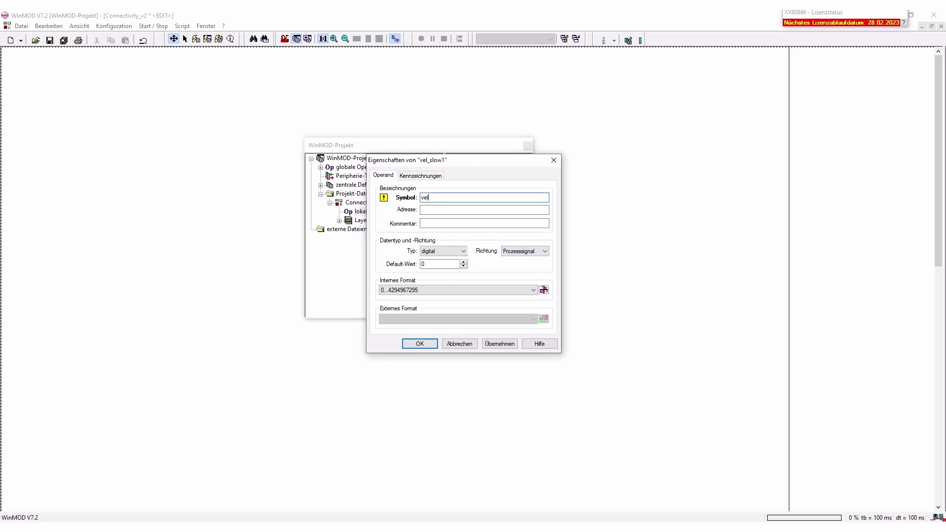
type("_fast")
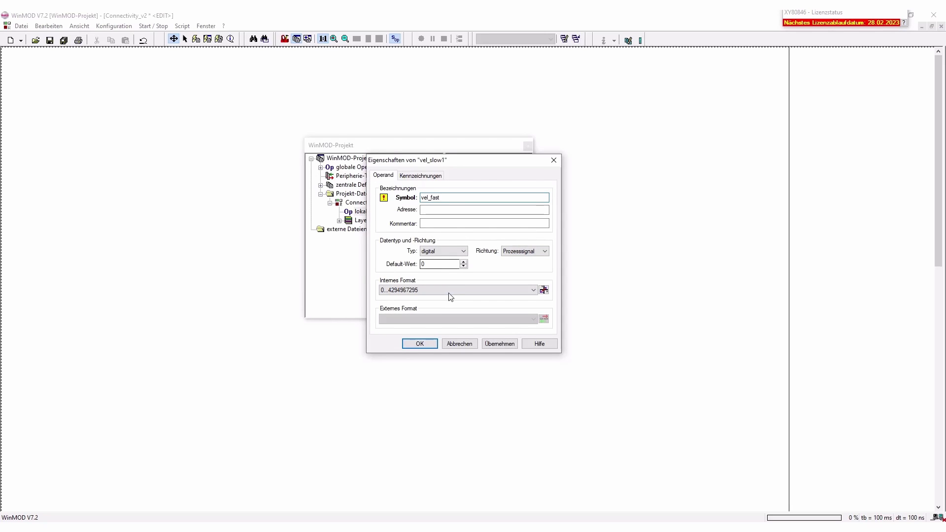
left_click(446, 262)
left_click_drag(446, 262, 399, 265)
type("200")
left_click(430, 347)
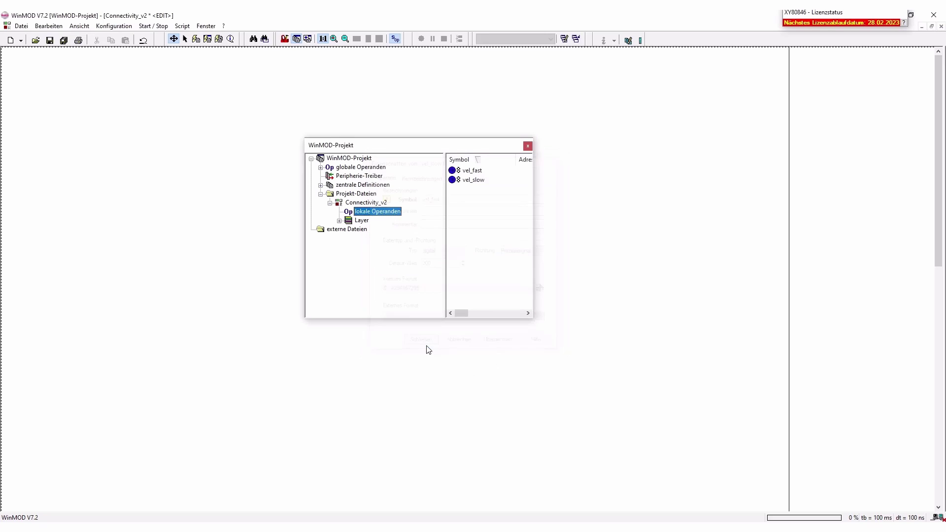
Step: Create a local operand with the symbol trigger_vel and type binär, and check the properties of vel_fast
right_click(377, 211)
left_click(394, 216)
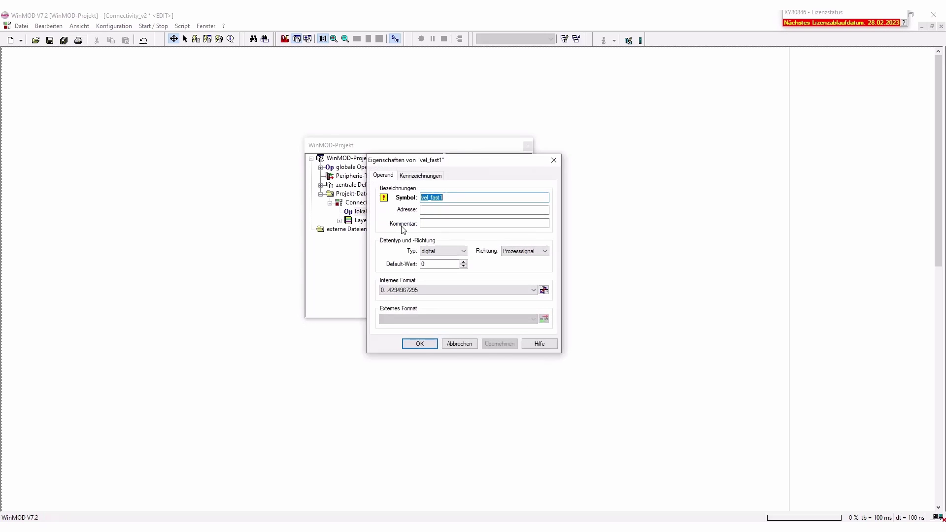
type("trigger_vel")
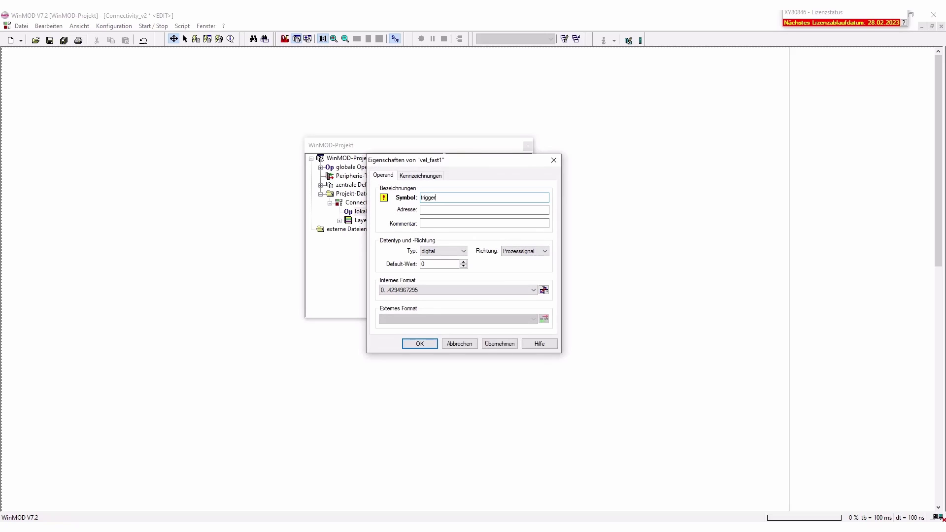
left_click(451, 250)
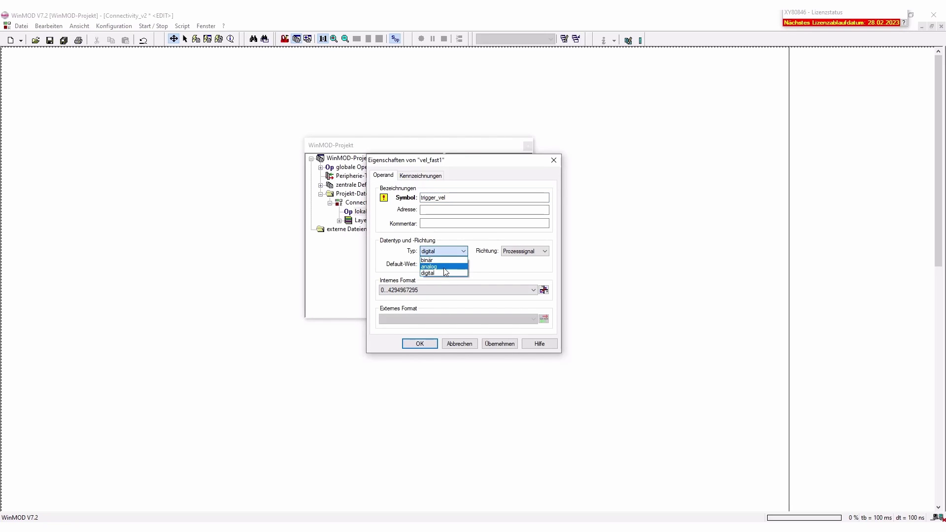
left_click(429, 259)
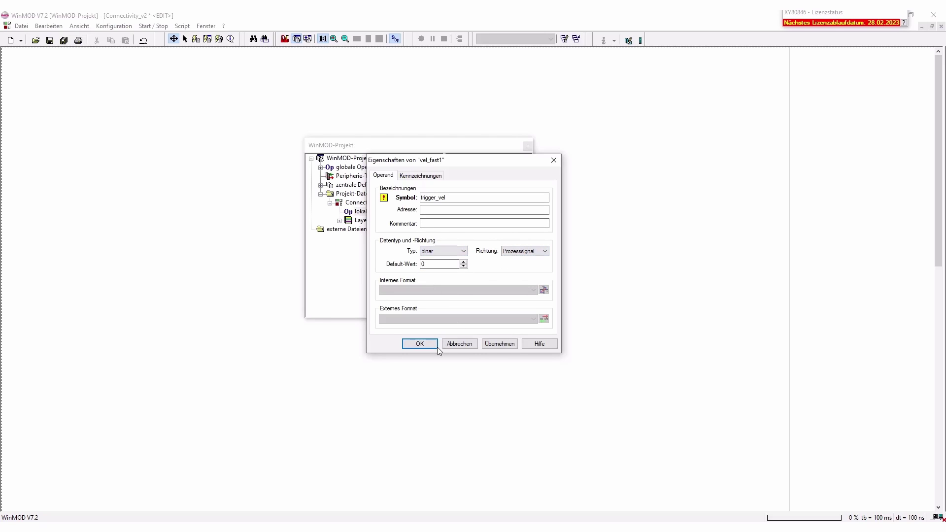
left_click(454, 344)
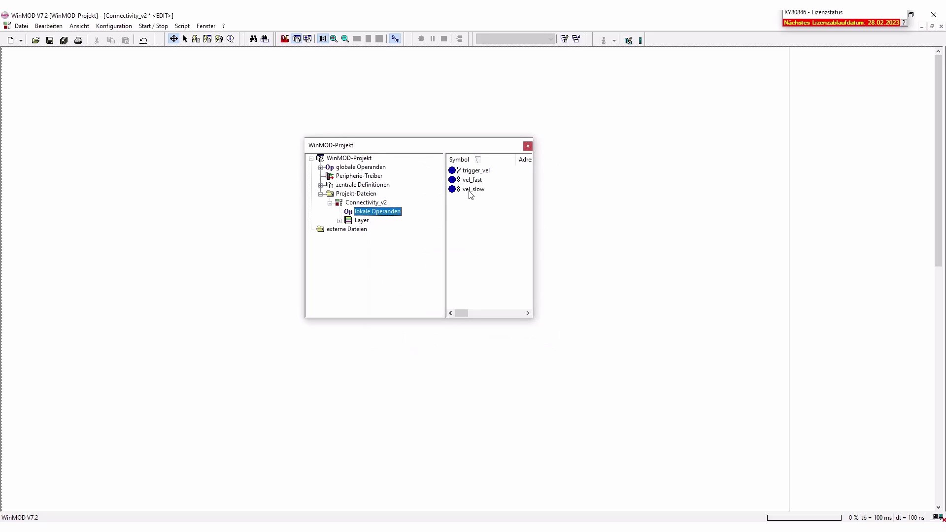
double_click(475, 181)
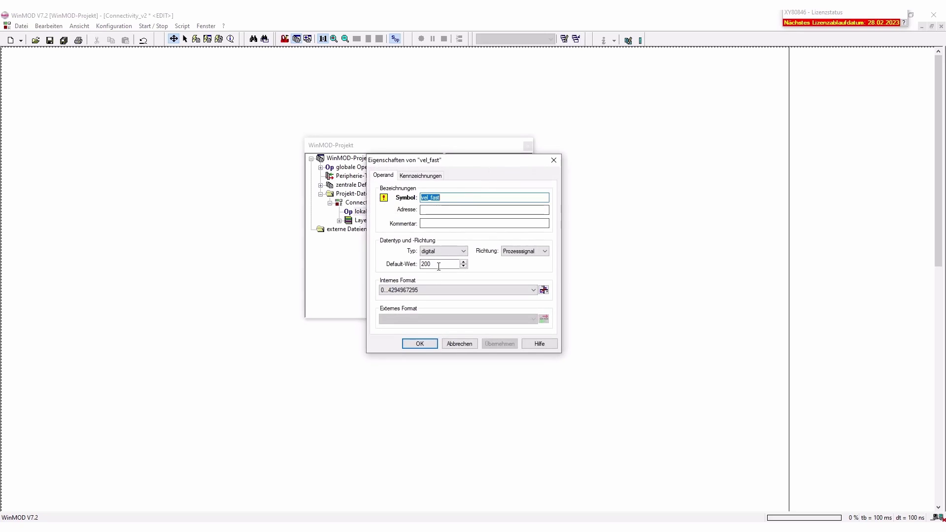
left_click(429, 346)
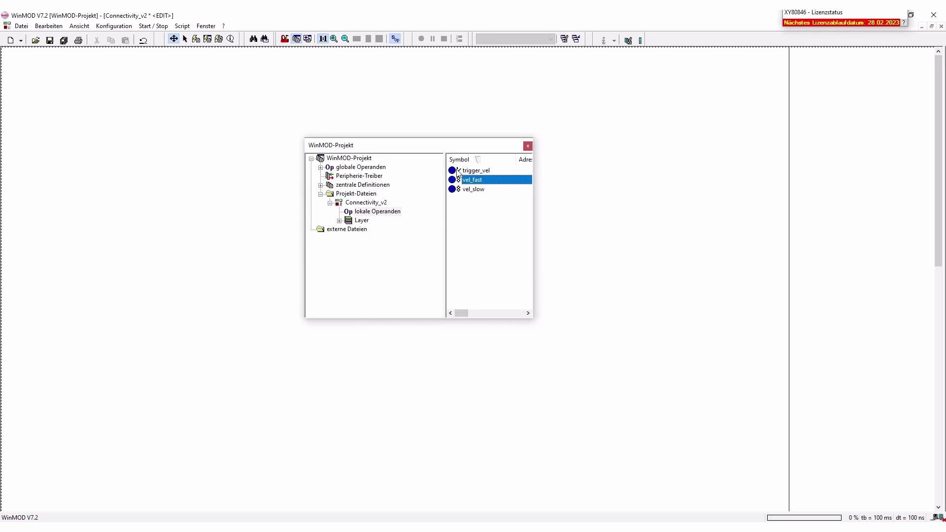
Step: Create a local operand with the symbol OUT_vel and set its type to digital
right_click(368, 213)
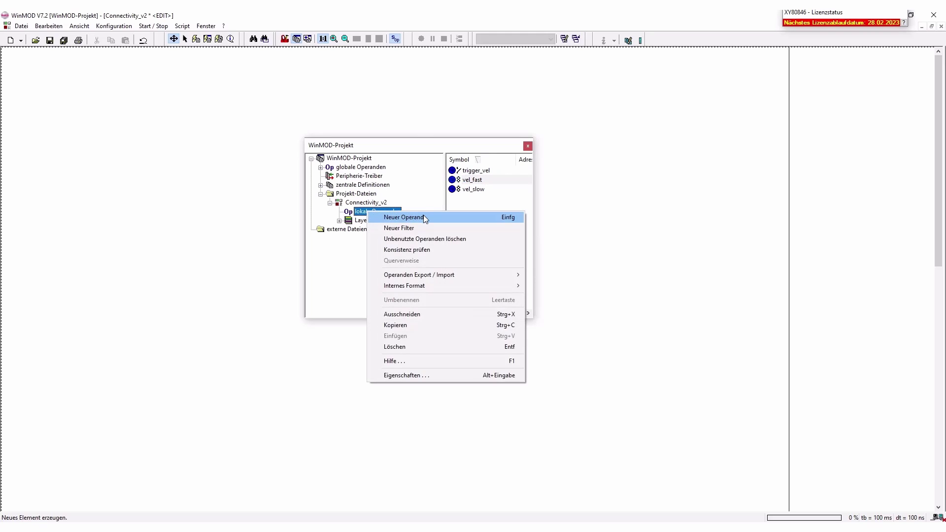
left_click(424, 216)
type("vel")
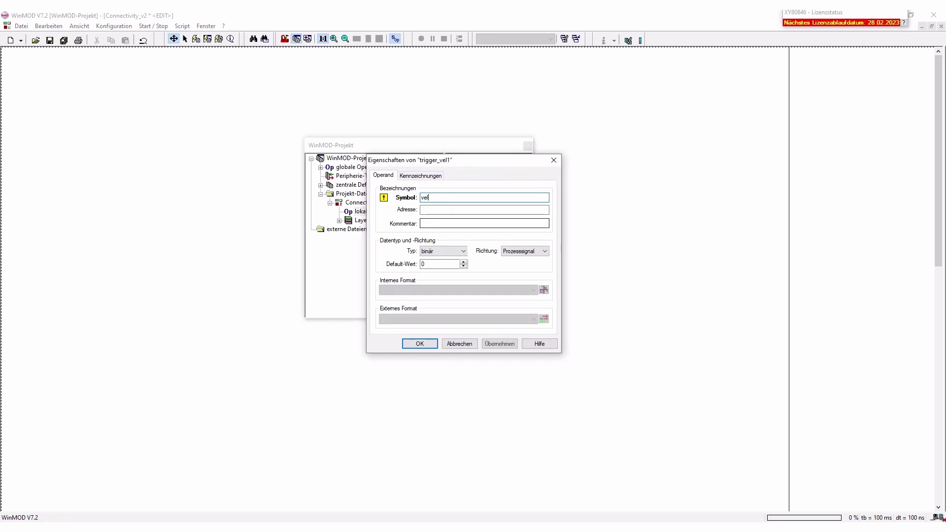
key("BackSpace")
key("BackSpace")
key("BackSpace")
type("OUT_vel")
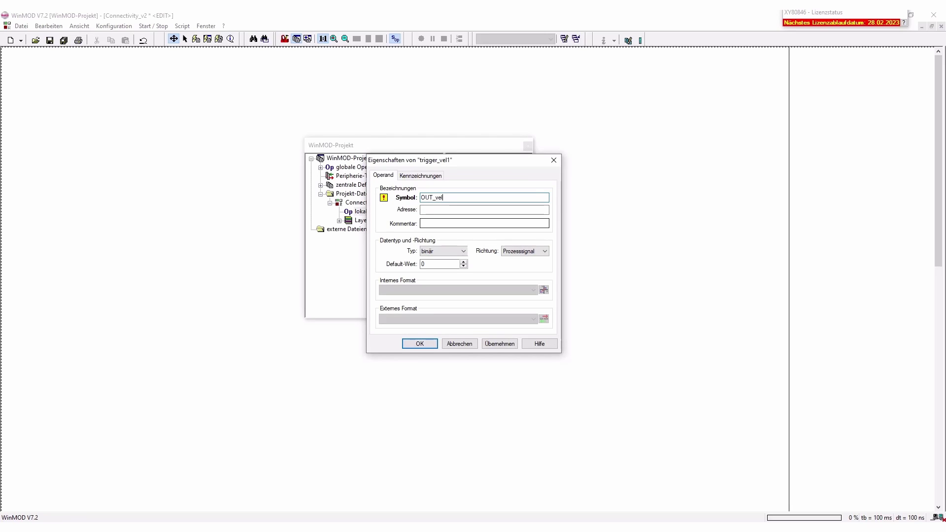
left_click(463, 251)
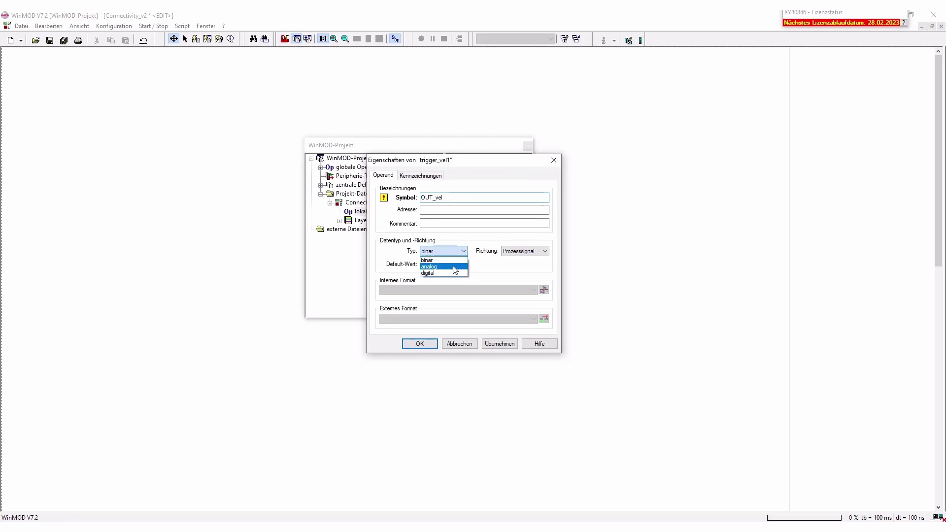
left_click(450, 274)
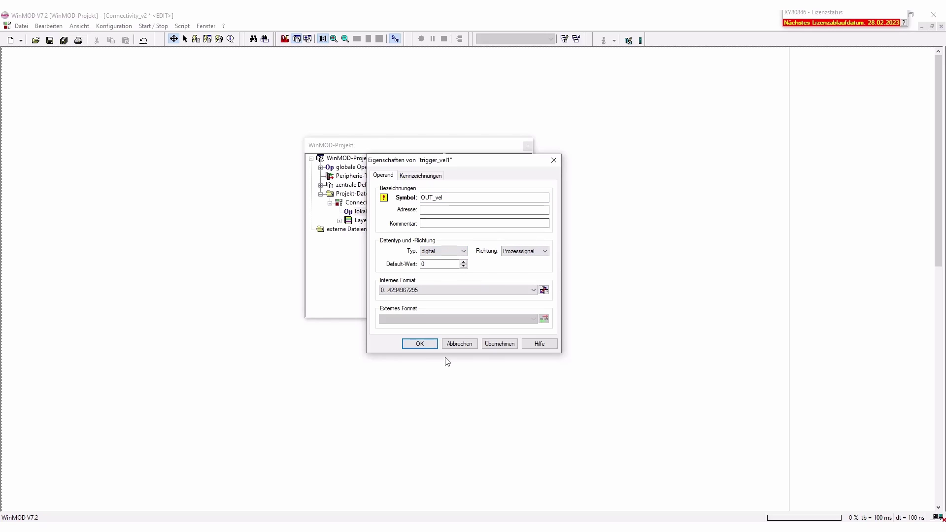
left_click(420, 344)
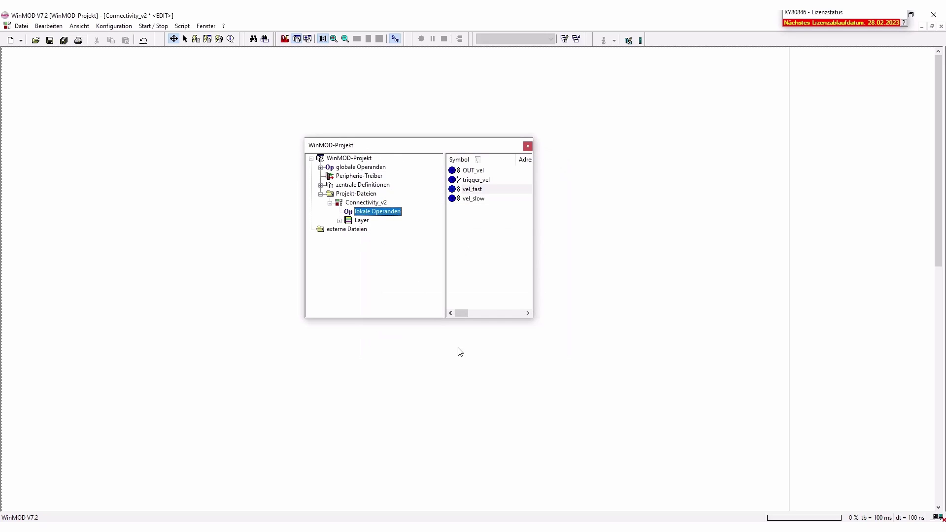
Step: Create a local operand with the symbol IN_Sensor and set its type to binär
right_click(371, 215)
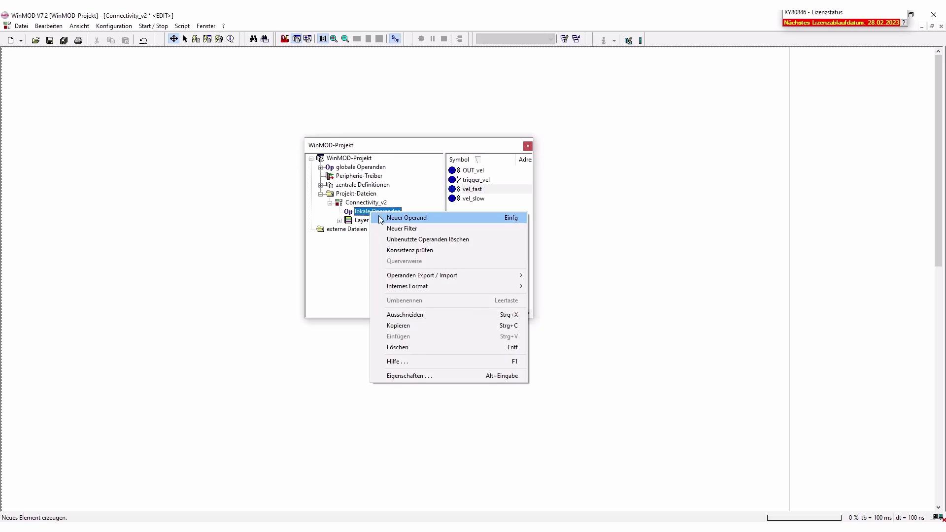
left_click(394, 218)
type("I")
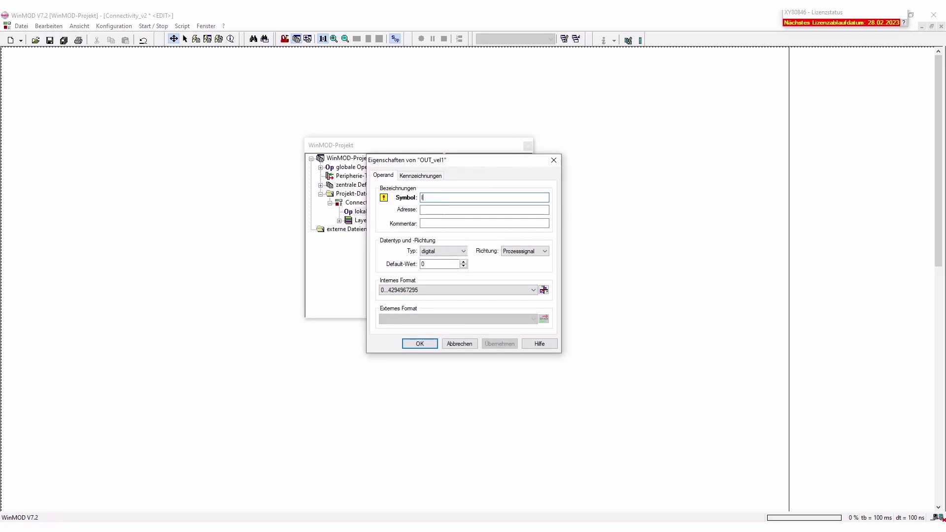
type("N_Sensor")
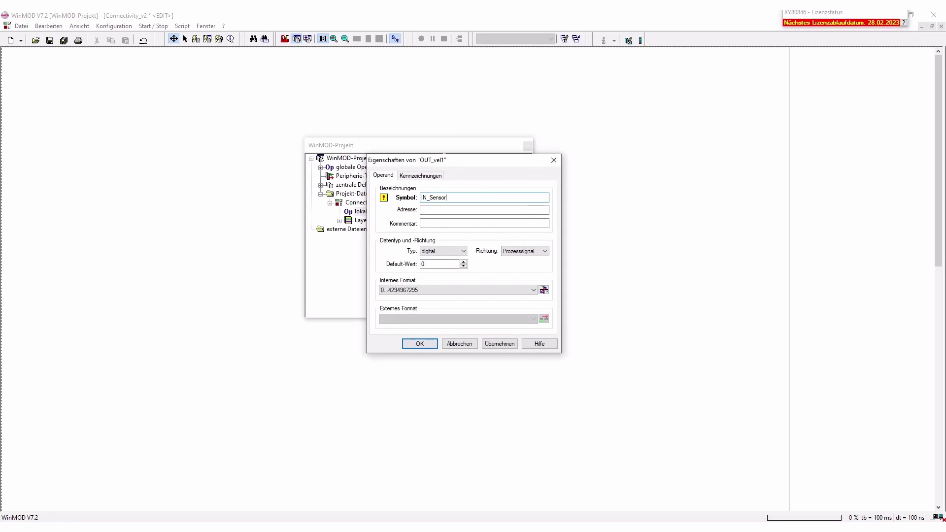
left_click(464, 252)
left_click(440, 264)
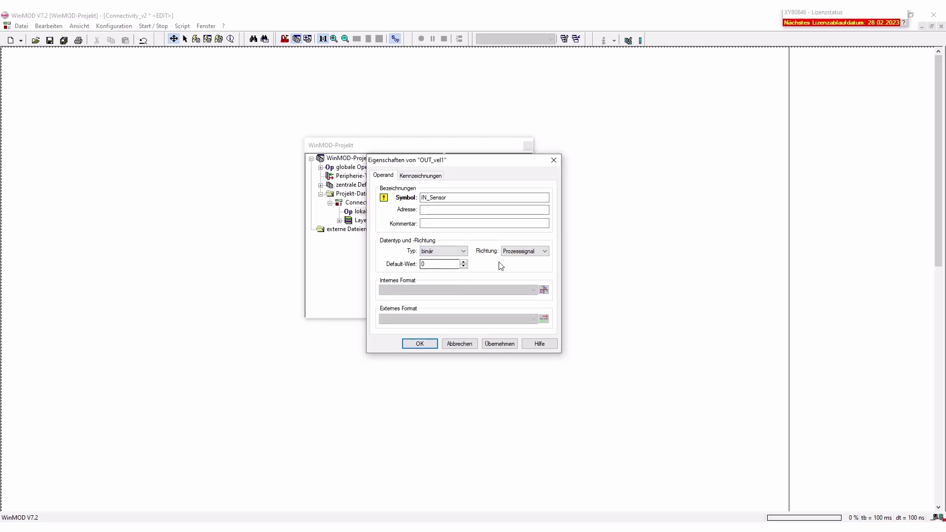
left_click(419, 343)
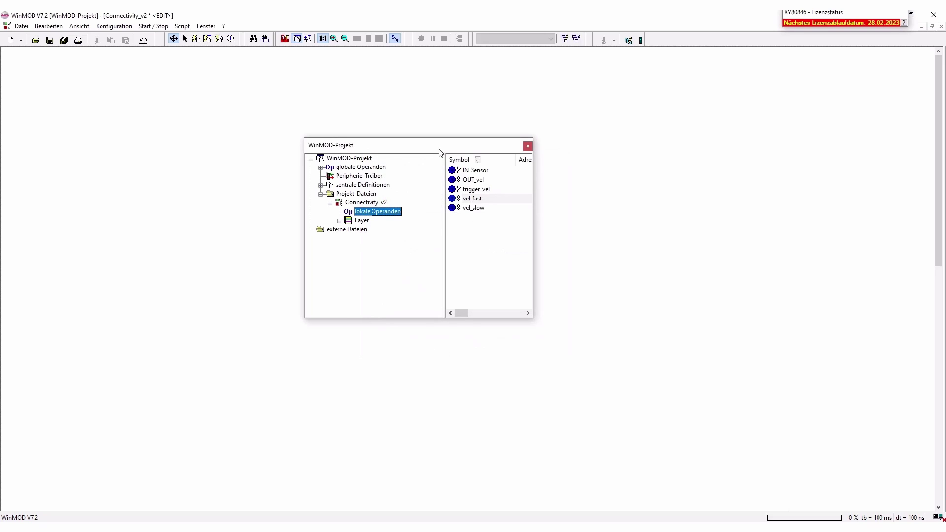
Step: Close the project window and open the element library
left_click_drag(440, 150, 595, 190)
left_click(684, 187)
left_click(79, 26)
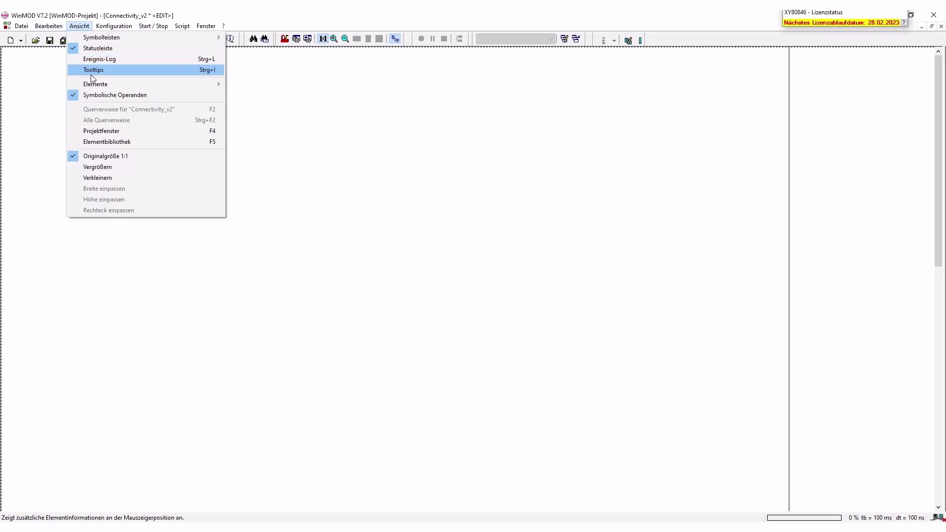
left_click(105, 140)
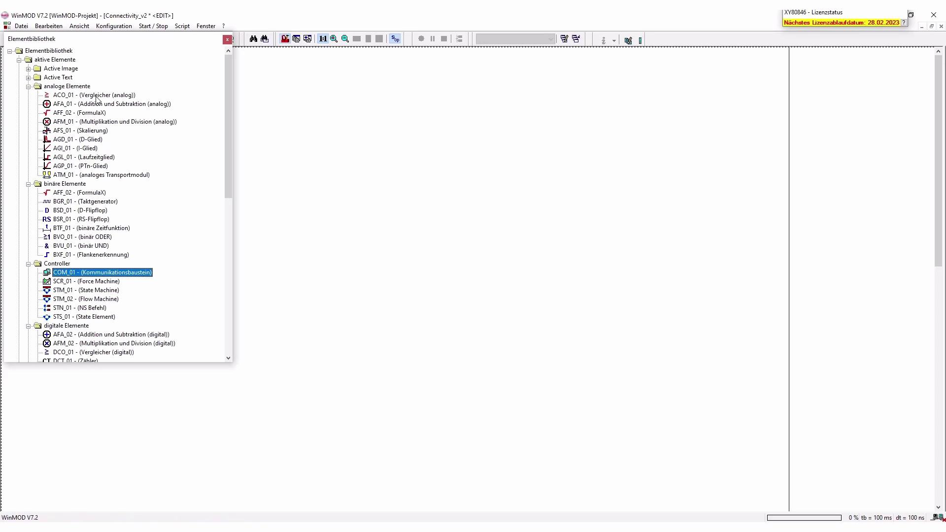
Step: Extend the element library to full height and place a Binärsignal element (SBM_01) in the upper part of the worksheet
mouse_move(160, 38)
left_mouse_down()
mouse_move(147, 63)
mouse_move(156, 52)
left_mouse_up()
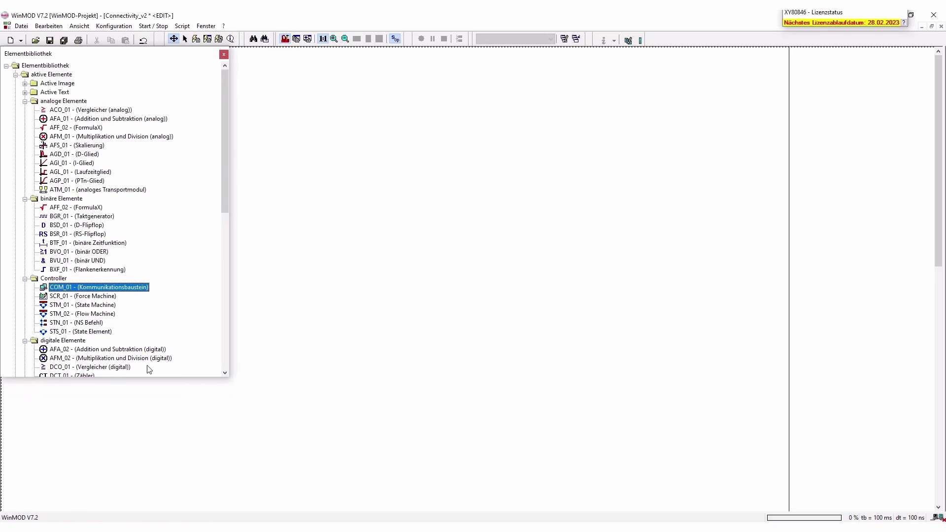
left_click_drag(142, 376, 118, 512)
scroll(137, 466, "down", 8)
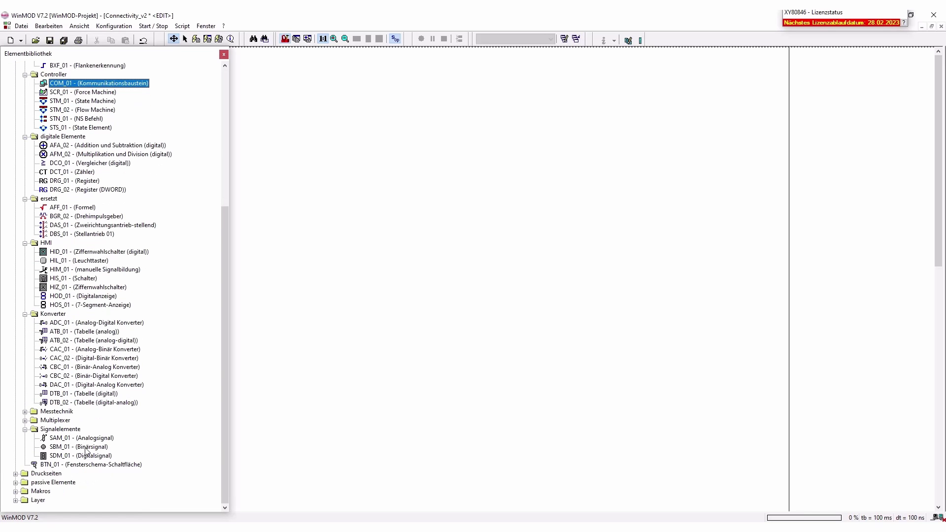
left_click_drag(87, 448, 337, 180)
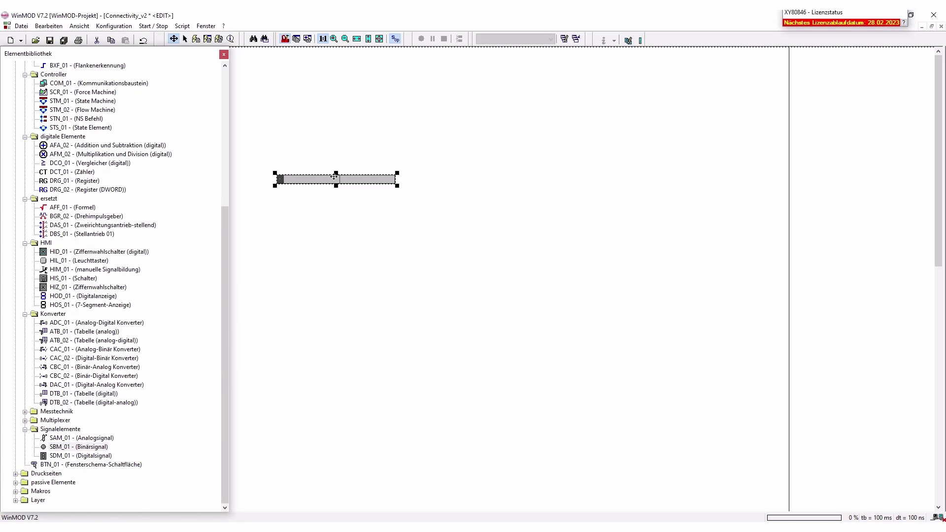
Step: Assign the local operand trigger_vel to the placed Binärsignal element
double_click(334, 178)
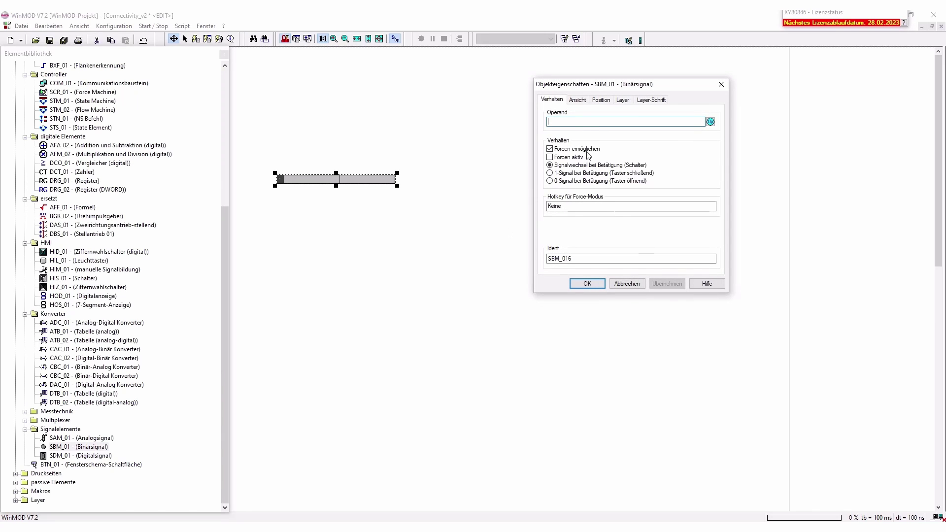
left_click(710, 122)
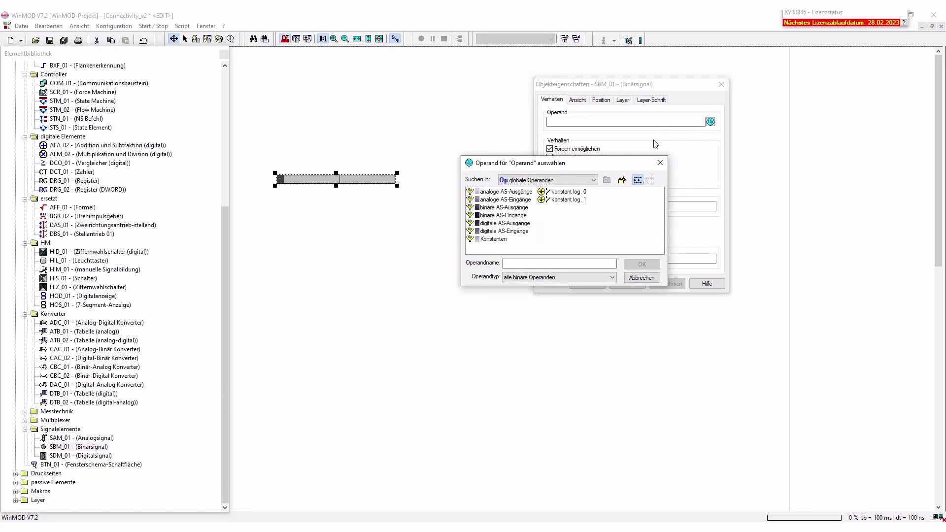
left_click(591, 180)
left_click(522, 195)
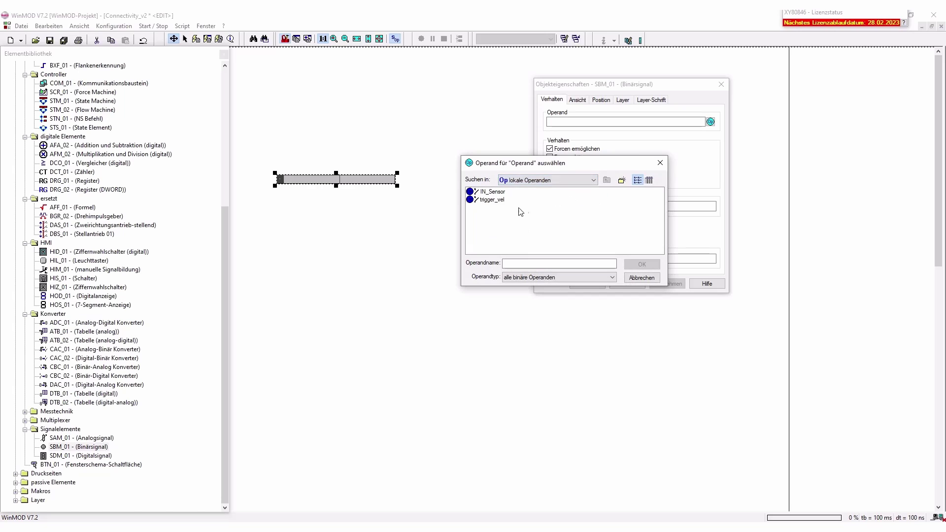
left_click(491, 200)
left_click(642, 265)
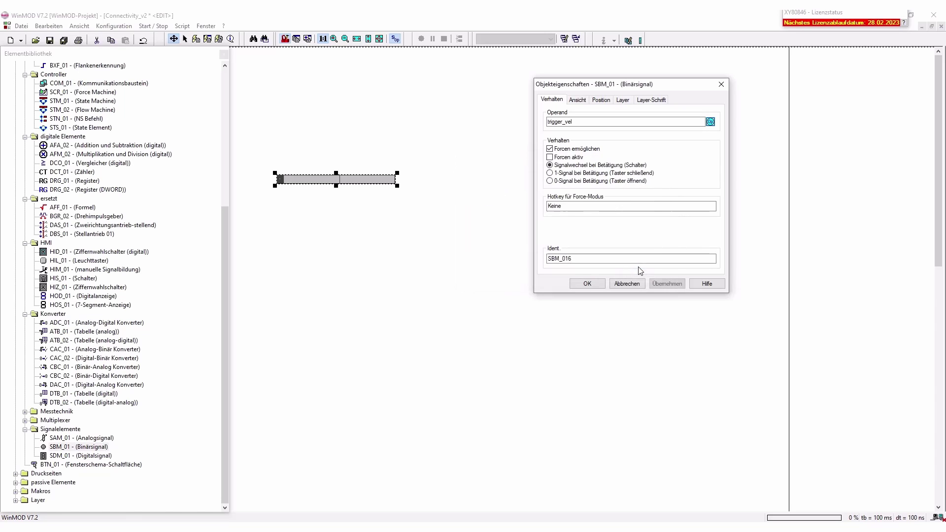
Step: Activate forcing for the trigger_vel signal with the behaviour Signalwechsel bei Betätigung (Schalter) and apply the settings
left_click(550, 156)
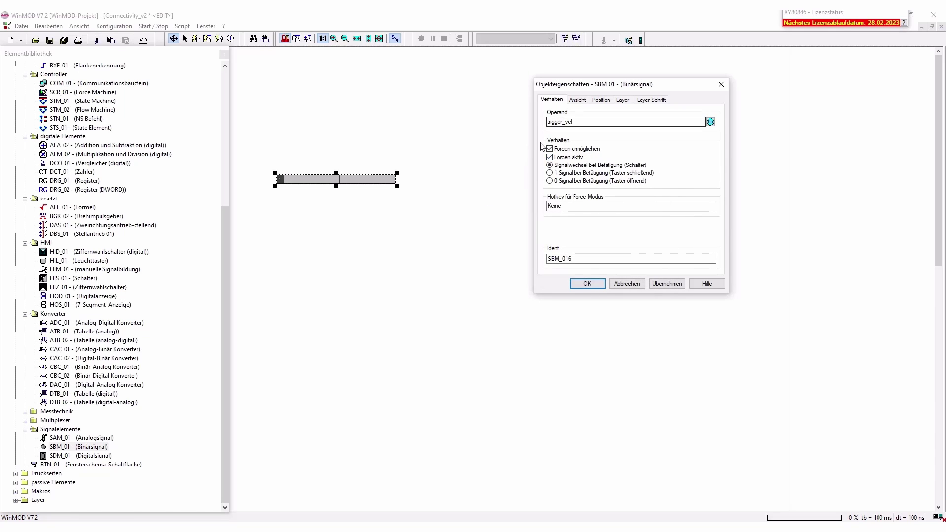
left_click(550, 165)
left_click(667, 283)
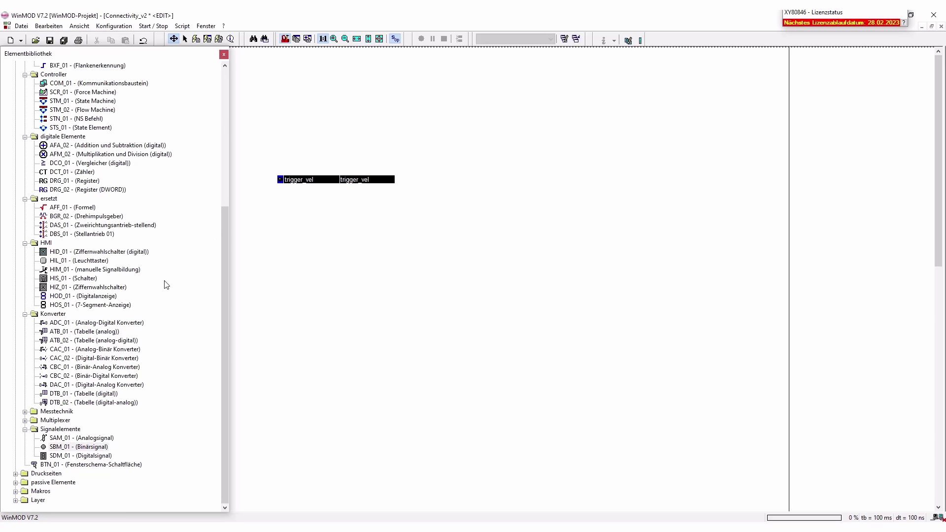
Step: Place a Digitalmultiplexer (CDM_01) below the trigger_vel signal and set its Schalteingang (C) to trigger_vel
left_click(25, 421)
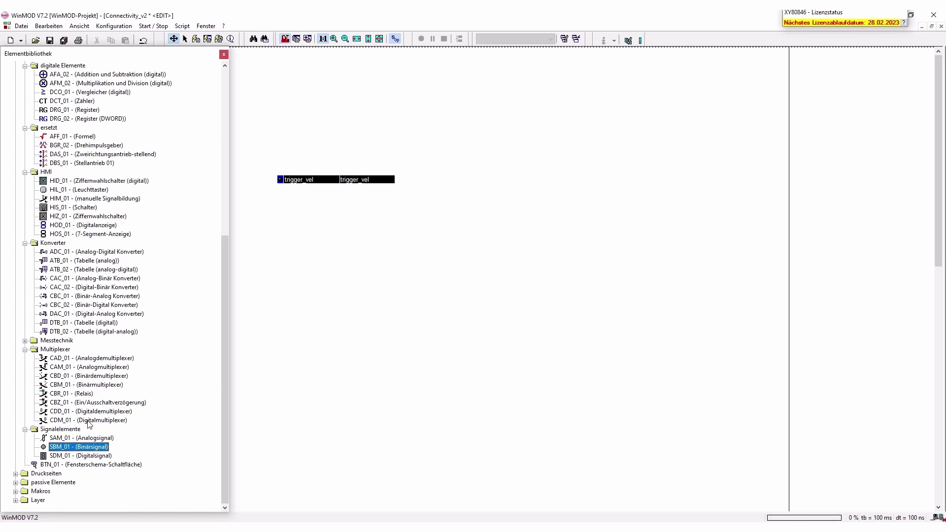
left_click_drag(93, 422, 339, 217)
double_click(345, 221)
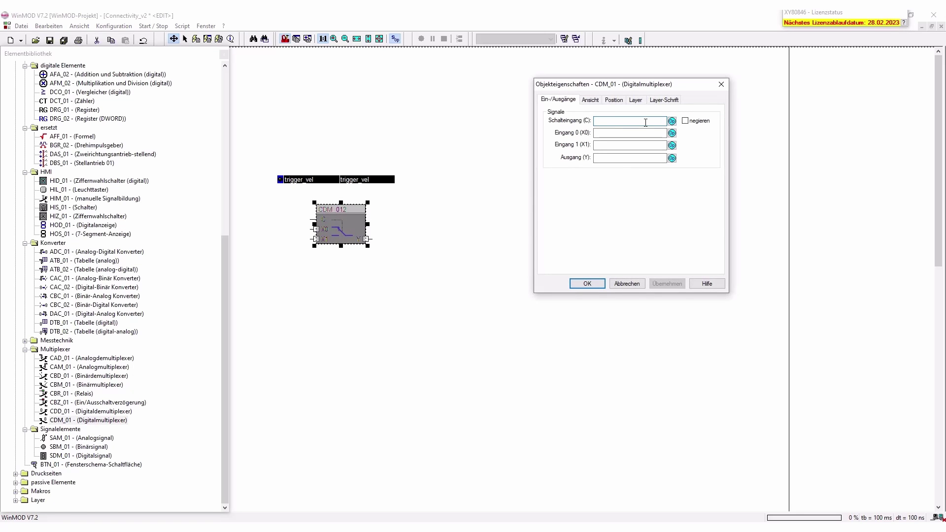
type("trigger_vel")
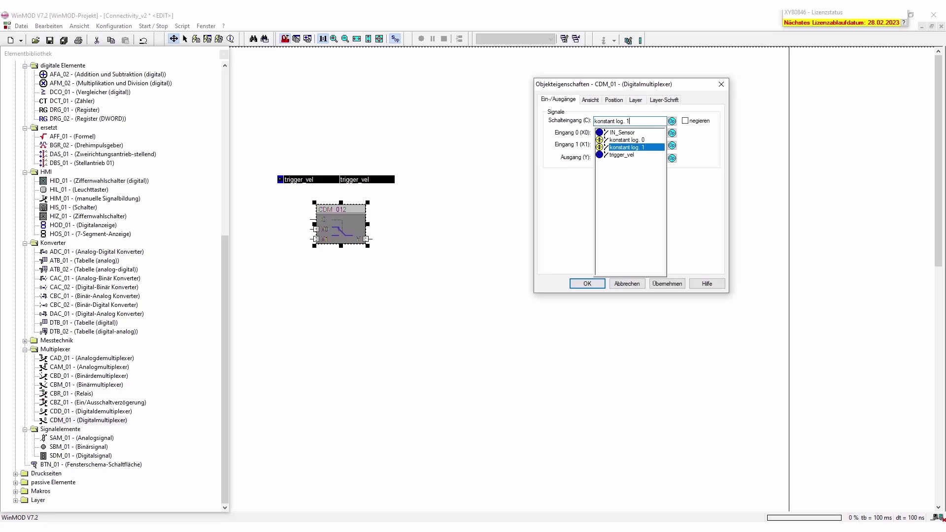
key("Return")
key("Tab")
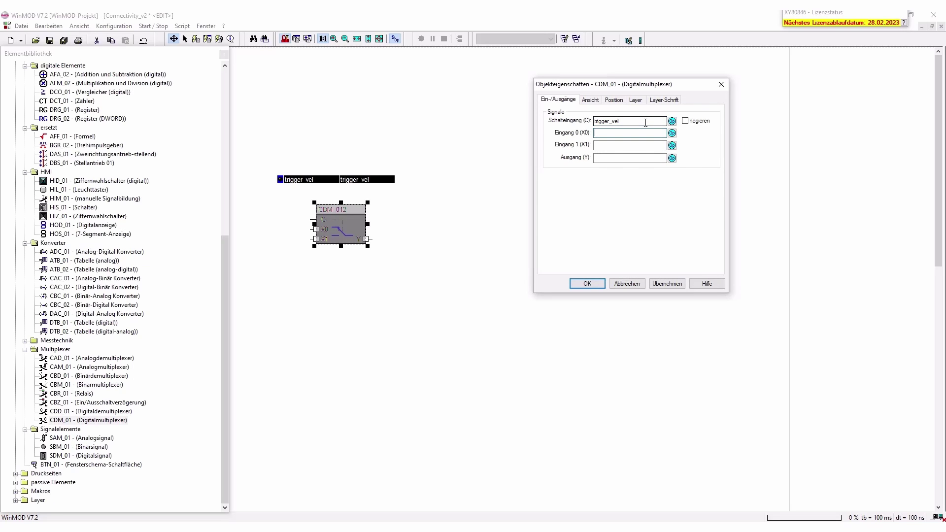
Step: Set the multiplexer's Eingang 0 (X0) to vel_slow
type("vel")
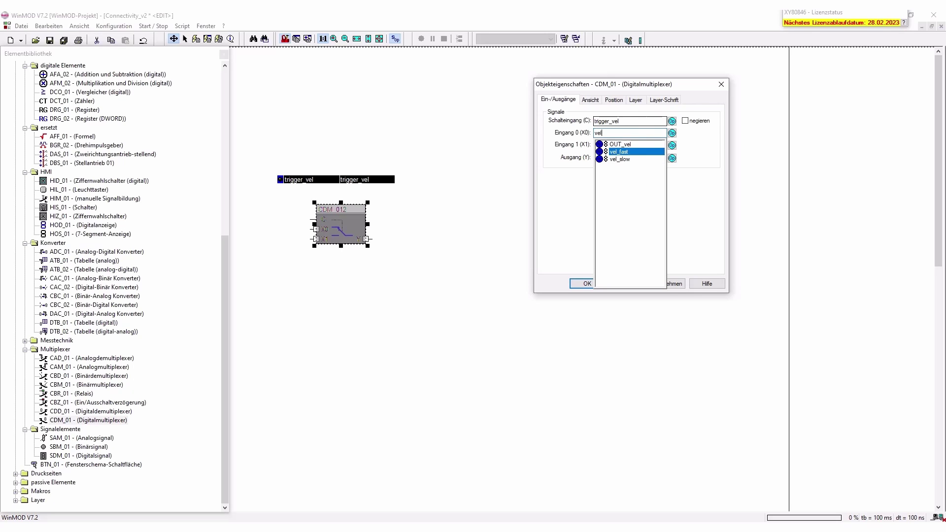
key("Down")
key("Return")
key("Tab")
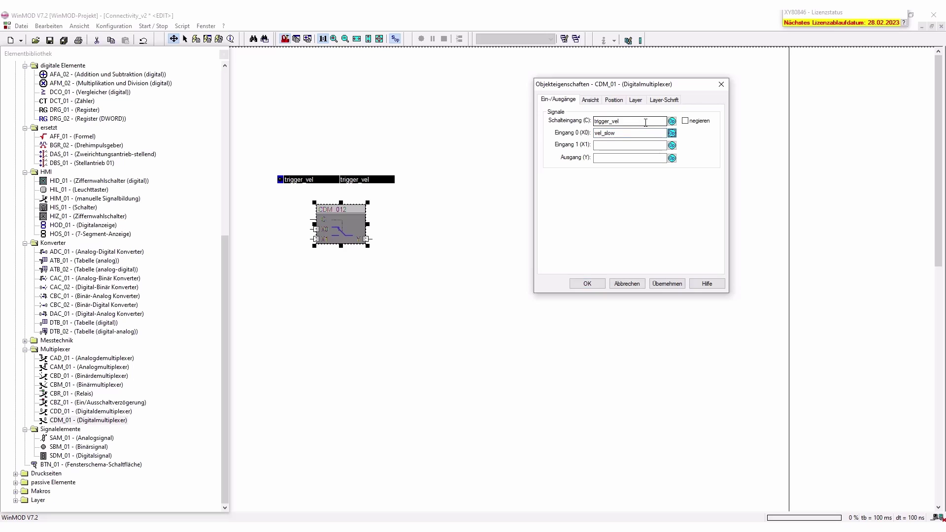
key("Tab")
Step: Set the multiplexer's Eingang 1 (X1) to vel_fast
type("vel")
key("Down")
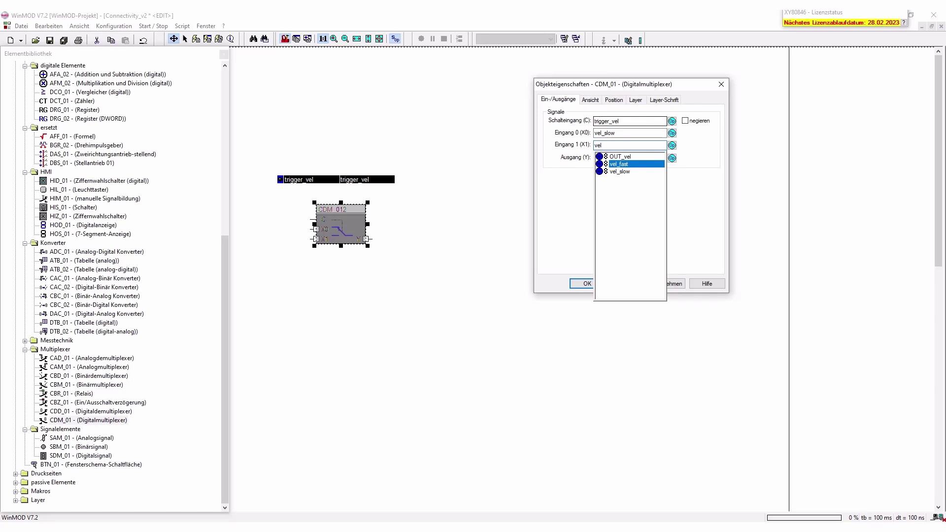
key("Escape")
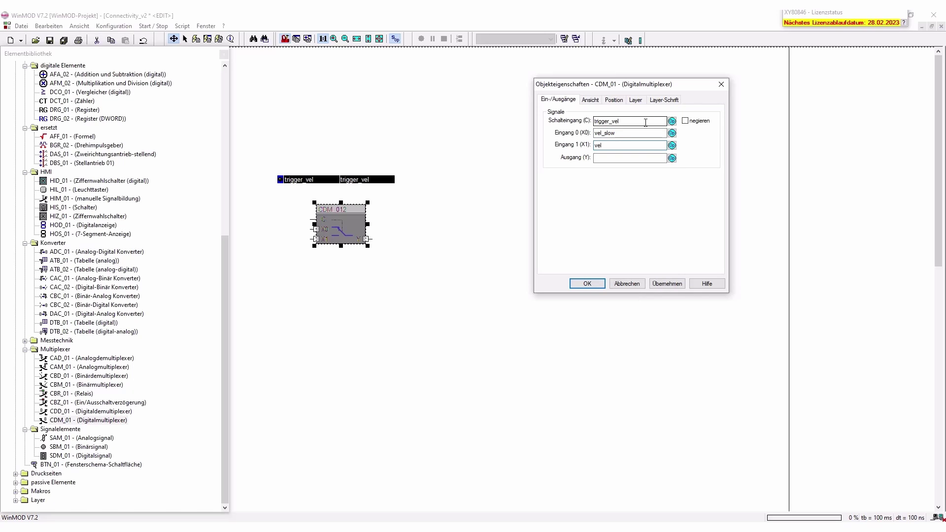
key("Down")
key("Down")
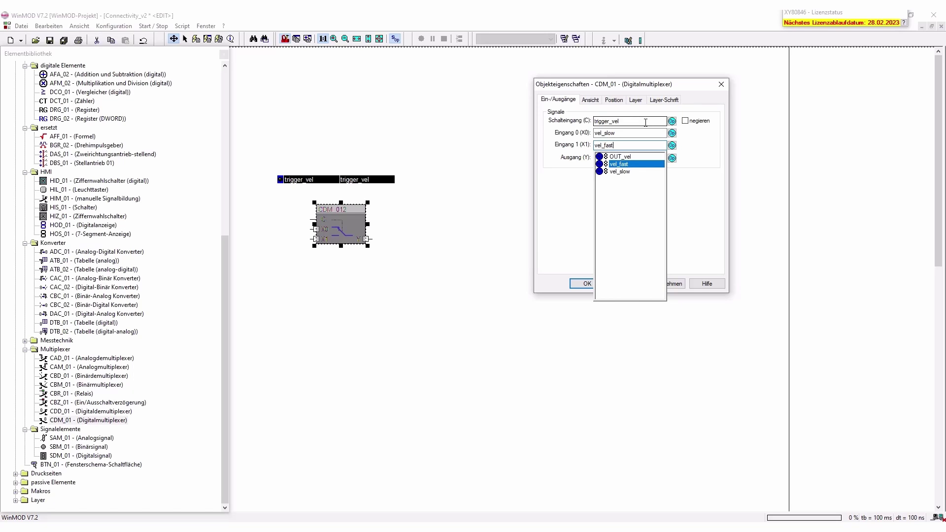
key("Return")
key("Tab")
key("Tab")
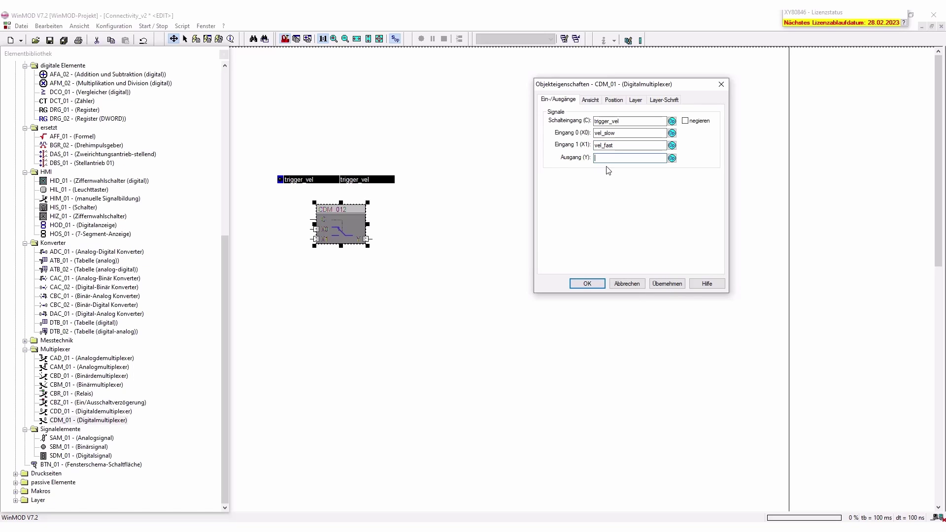
Step: Set the multiplexer's Ausgang (Y) to OUT_vel and move the block up closer to the trigger_vel signal
type("OUT_vel")
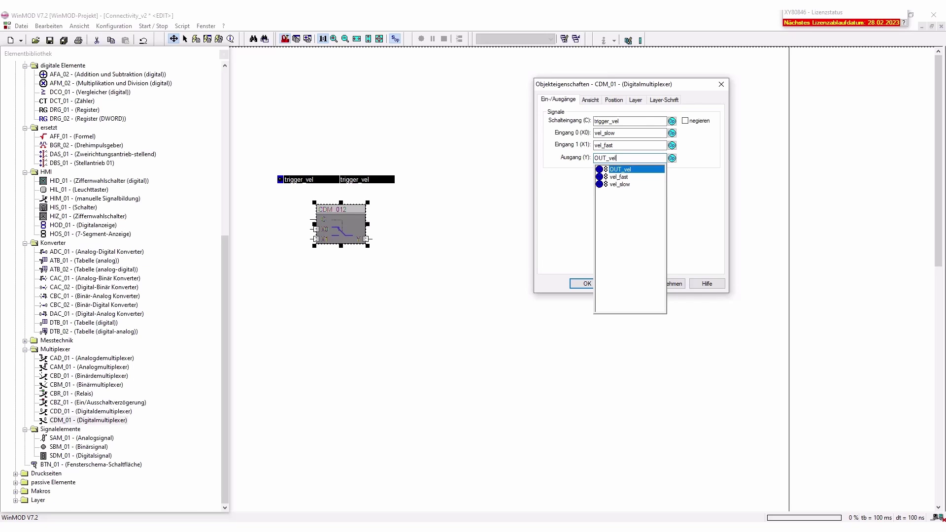
left_click(609, 170)
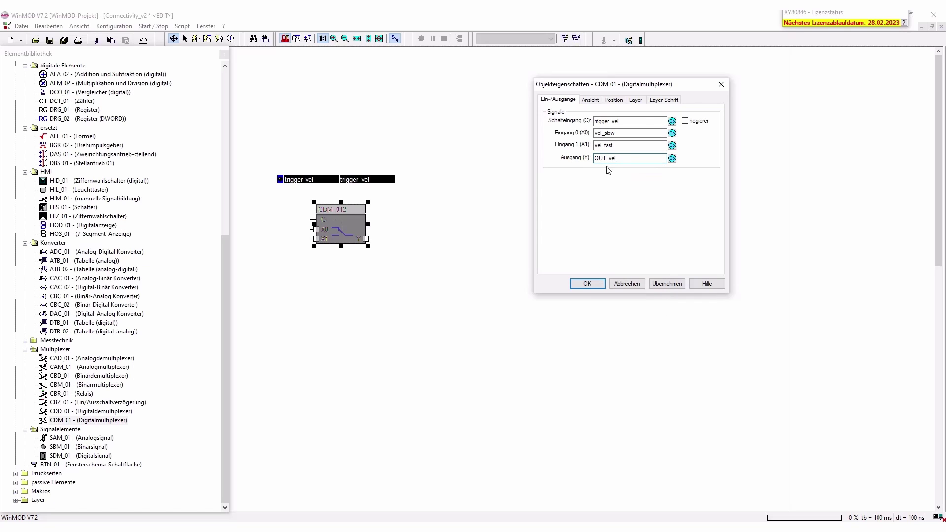
left_click(592, 285)
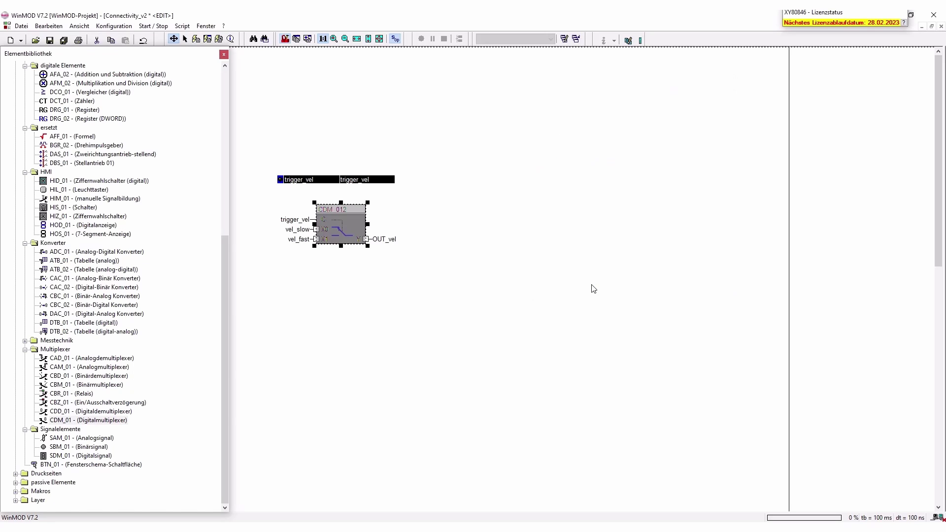
left_click_drag(351, 217, 351, 203)
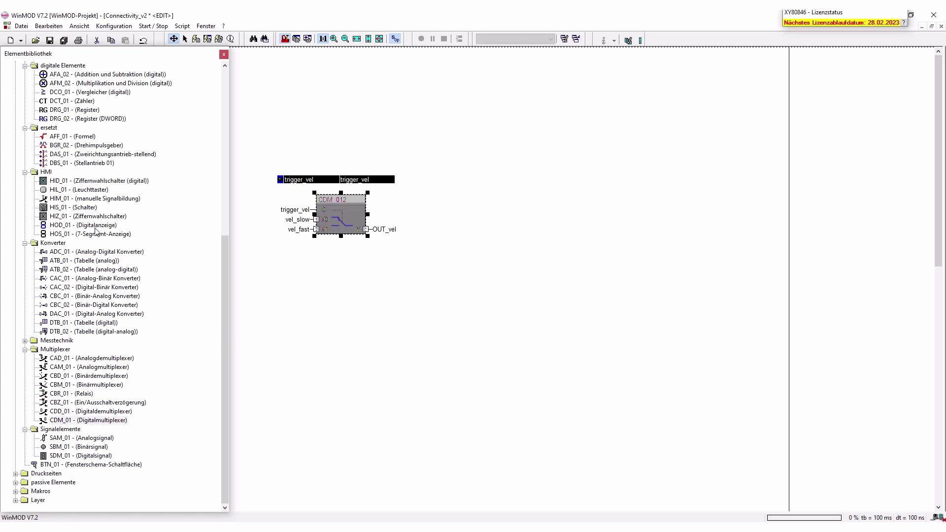
Step: Place a Digitalanzeige (HOD_01) below the multiplexer and set its Eingang (X) to OUT_vel
left_click_drag(87, 227, 338, 266)
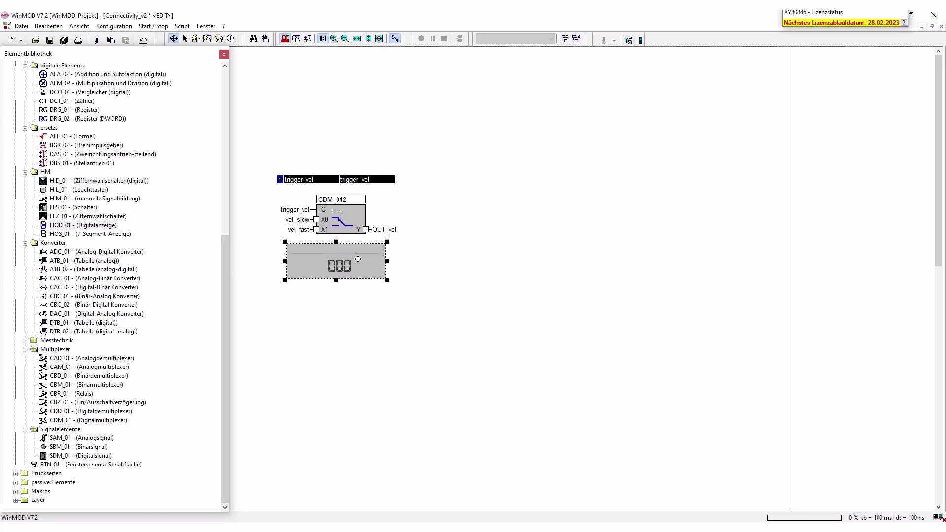
double_click(359, 257)
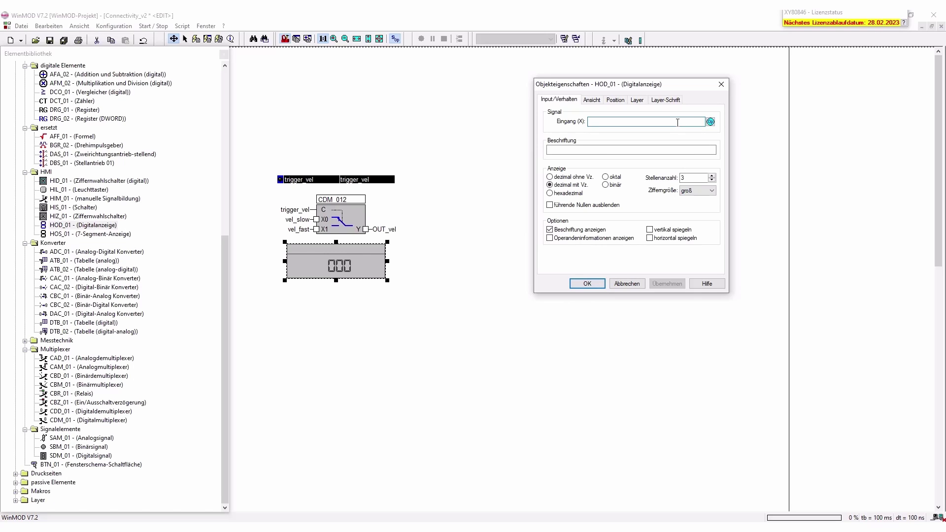
key("Down")
key("Down")
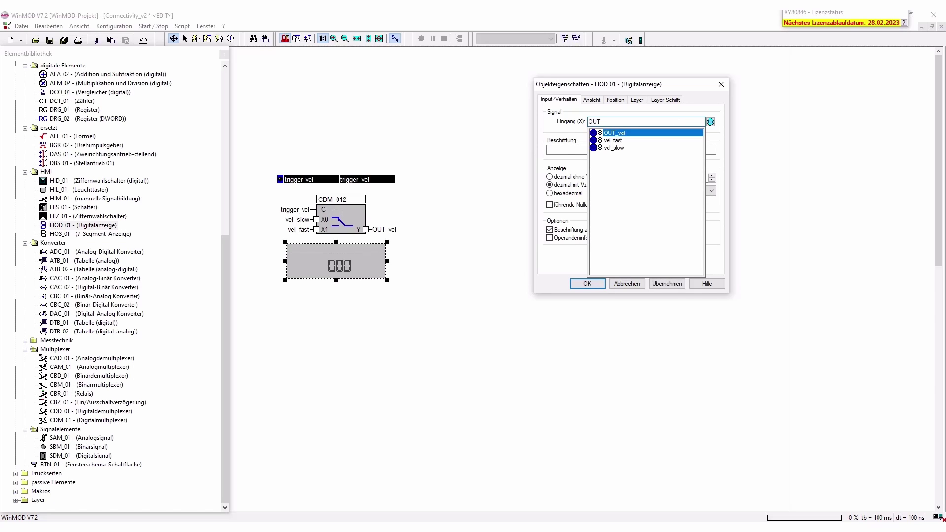
key("Down")
key("Up")
key("Return")
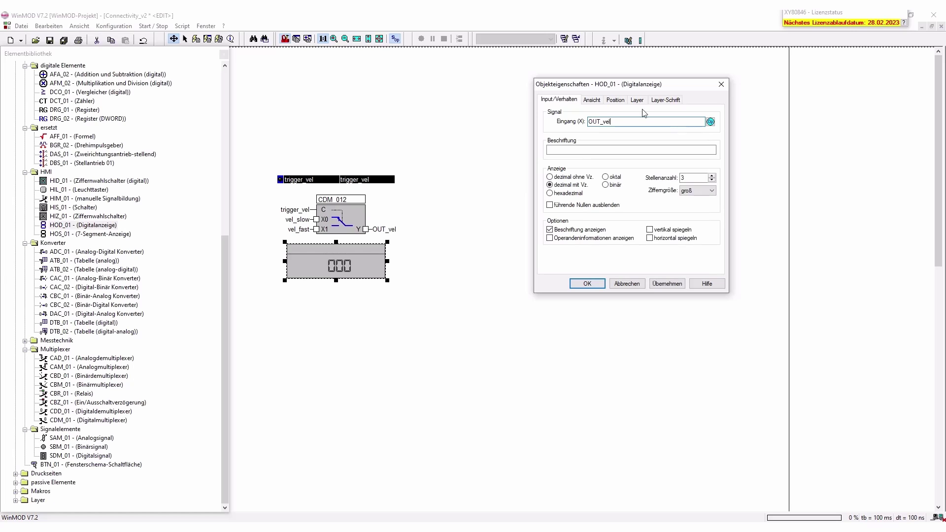
Step: Label the digital display OUT_vel and move it to the right of the multiplexer
left_click(553, 153)
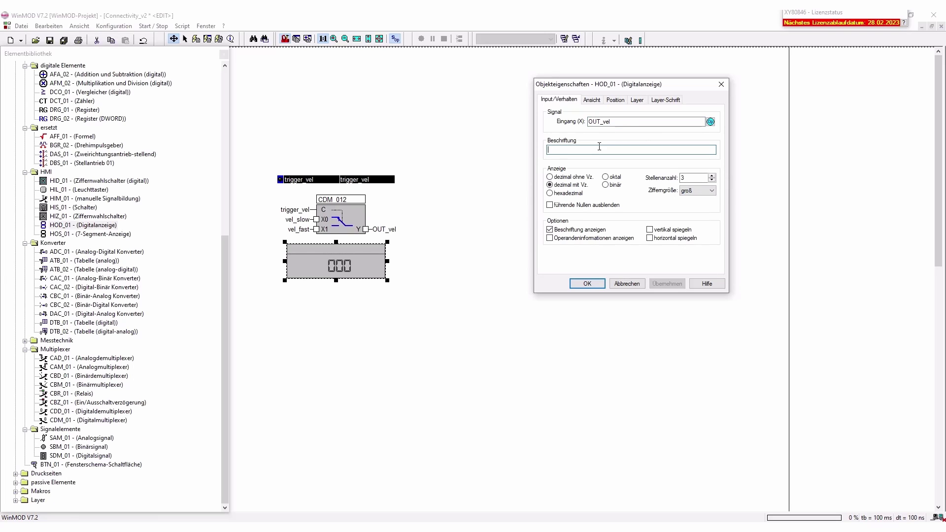
type("OUT_vel")
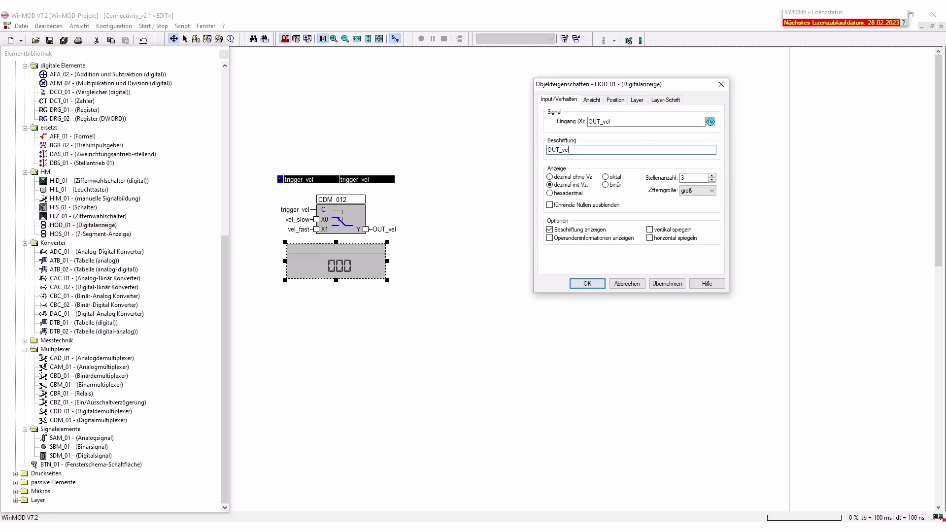
key("Return")
left_click_drag(355, 257, 478, 212)
Step: Run the simulation, toggle trigger_vel several times to check the OUT_vel display, and return to edit mode
left_click(207, 40)
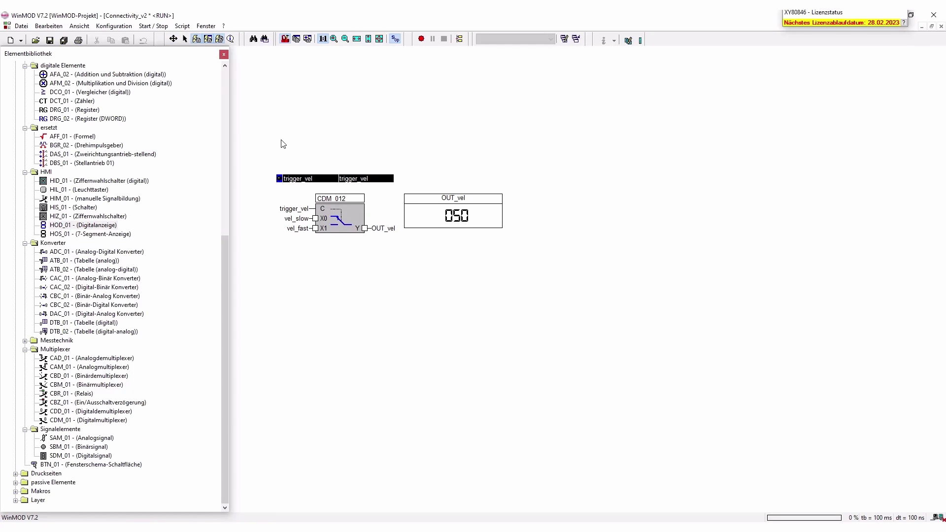
left_click(279, 179)
left_click(280, 179)
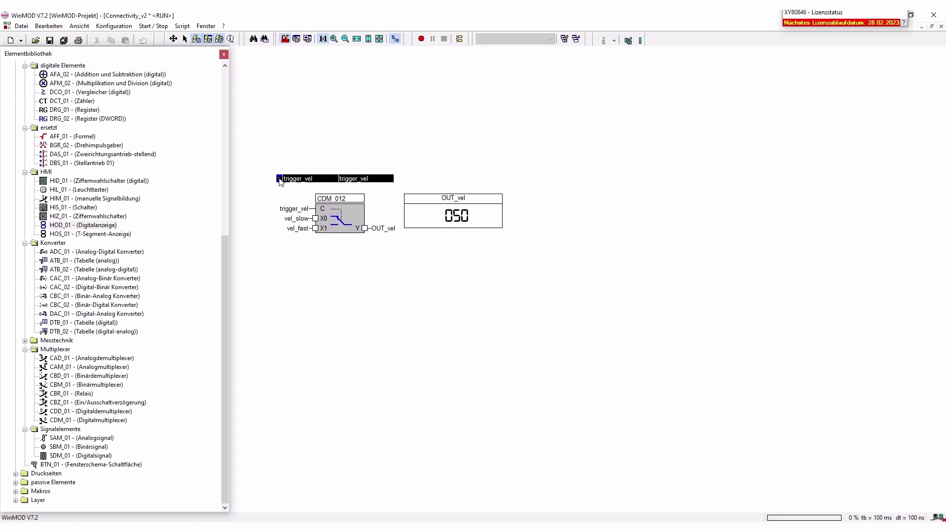
left_click(280, 179)
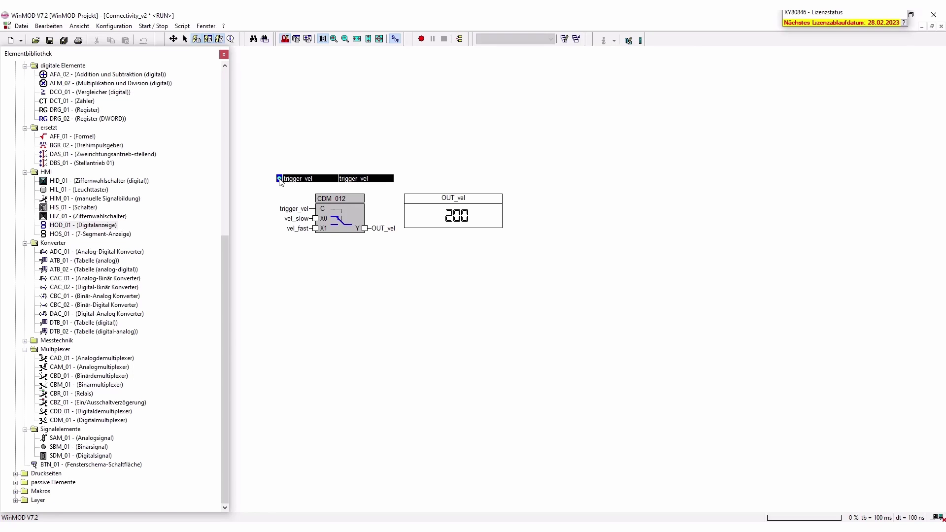
left_click(279, 179)
left_click(280, 179)
left_click(280, 179)
left_click(208, 39)
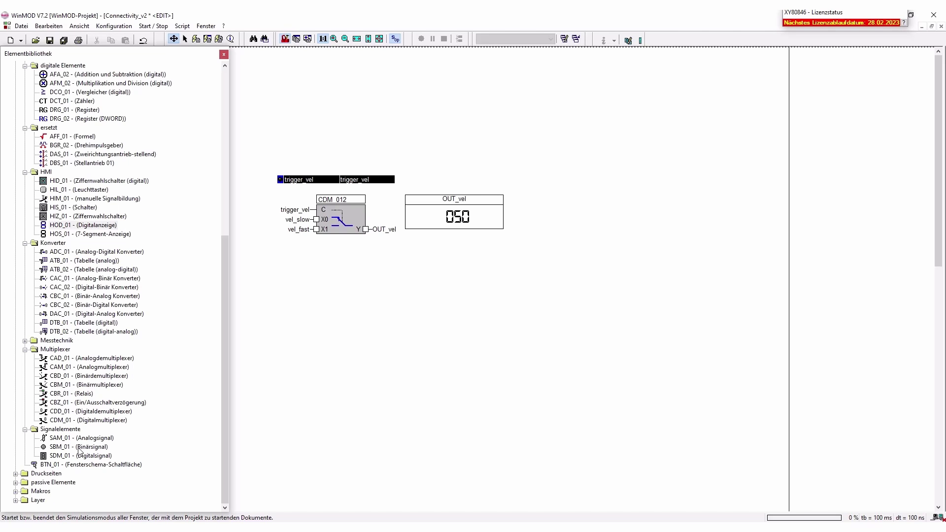
Step: Place a Binärsignal (SBM_01) above the OUT_vel display and set its Operand to IN_Sensor
left_click_drag(79, 450, 481, 183)
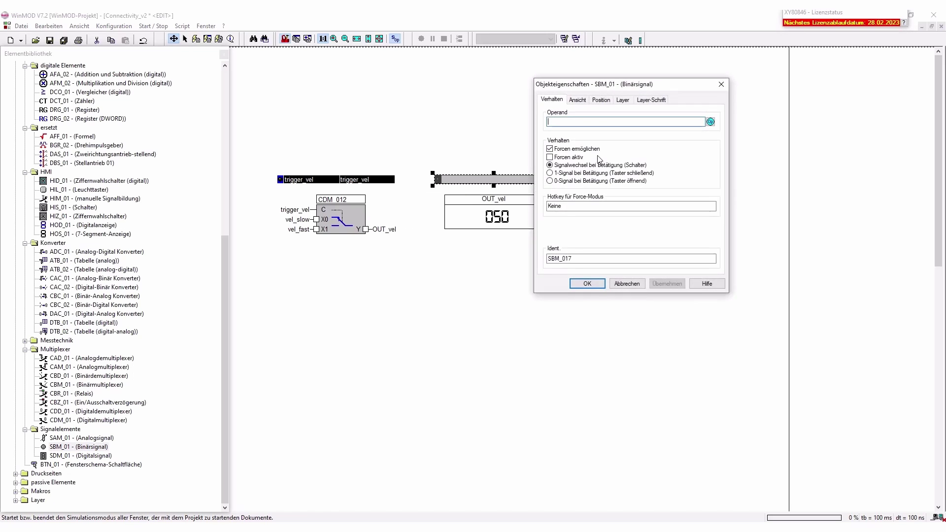
type("IN_Sensor")
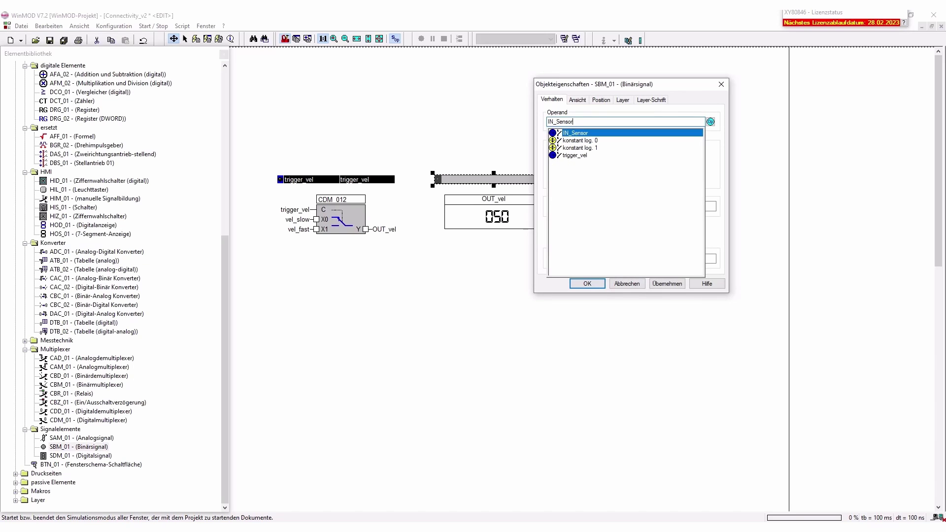
key("Return")
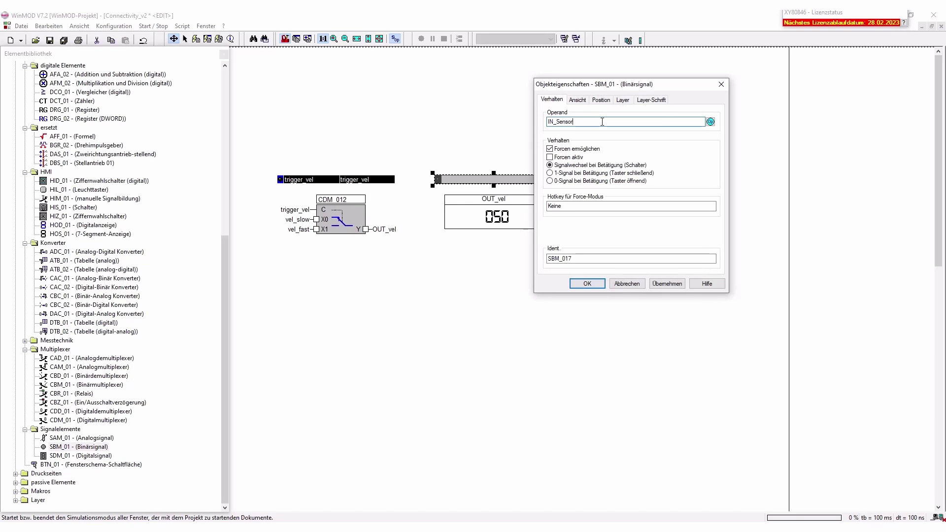
left_click(667, 284)
left_click(589, 285)
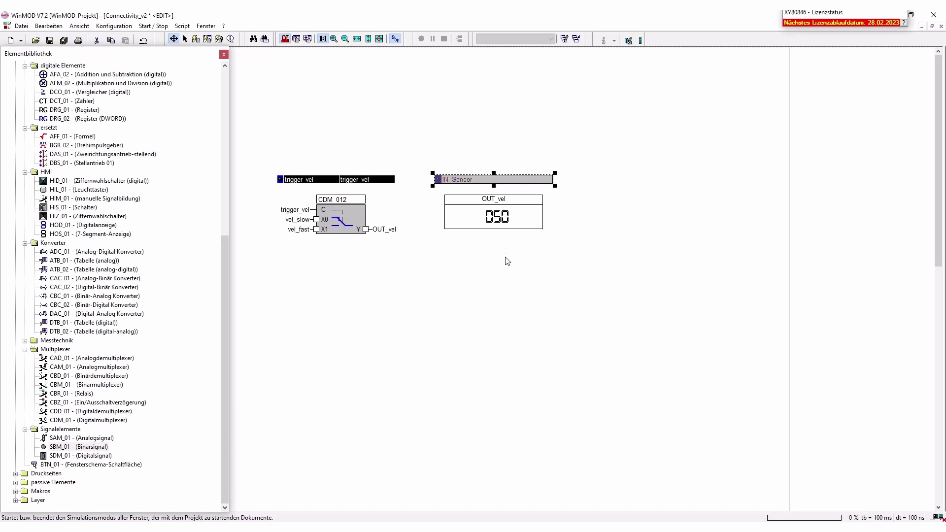
Step: Place a Kommunikationsbaustein (COM_01) below the multiplexer and the OUT_vel display
left_click(476, 218)
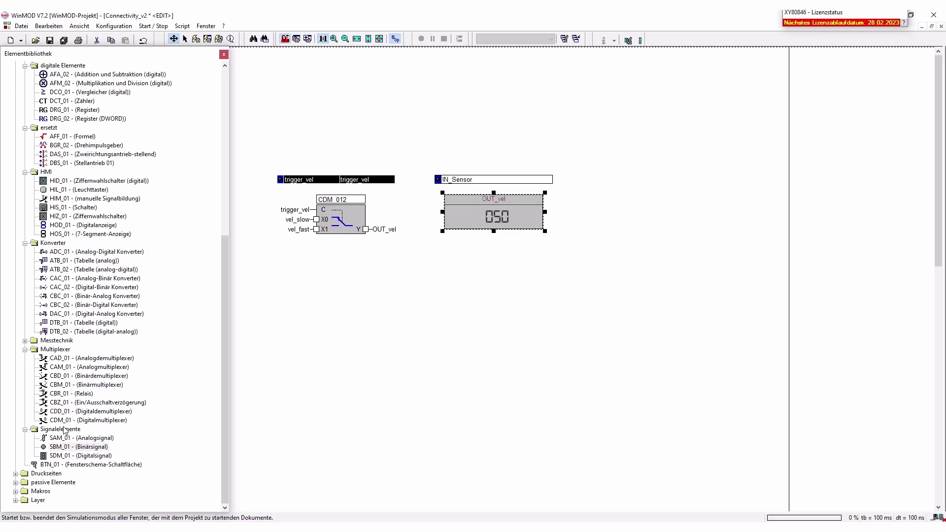
scroll(77, 186, "up", 9)
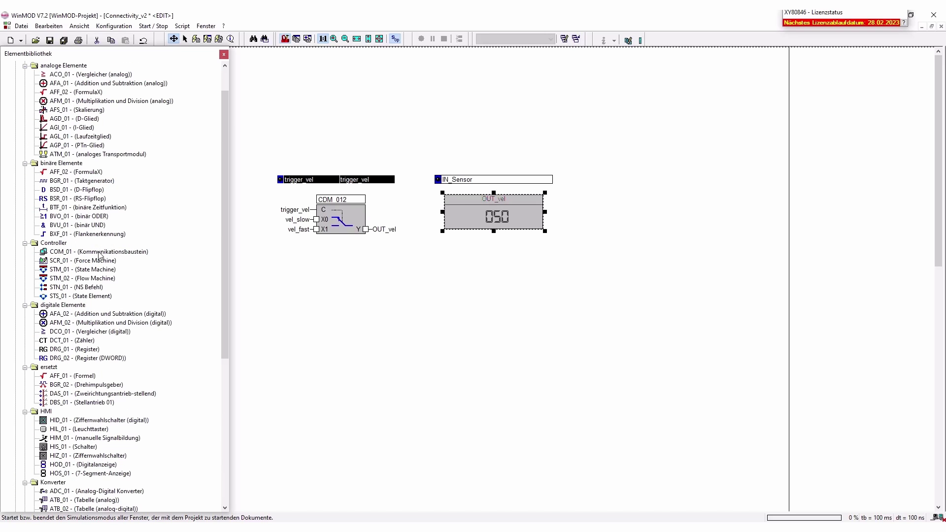
left_click_drag(101, 253, 425, 371)
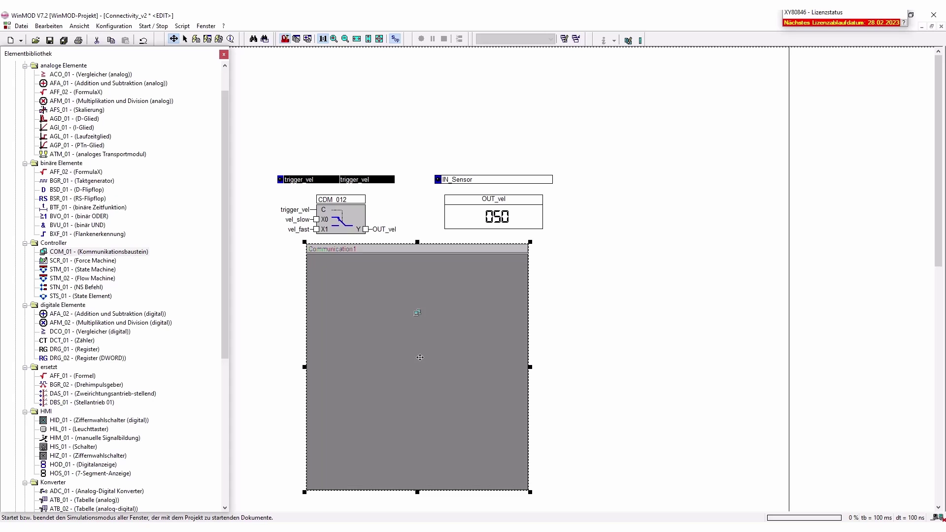
Step: Check the Kommunikation settings for incoming connections and their port in the WinMOD project properties
left_click(79, 25)
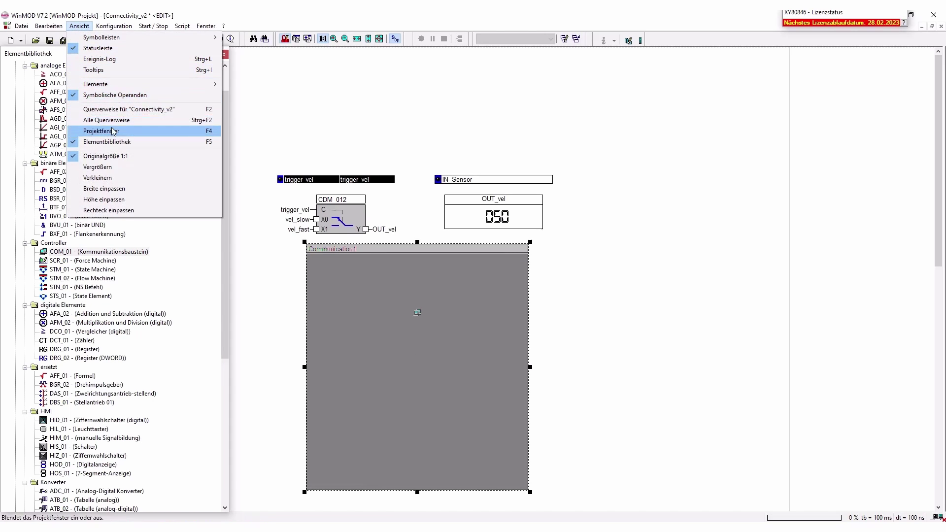
left_click(101, 130)
right_click(502, 198)
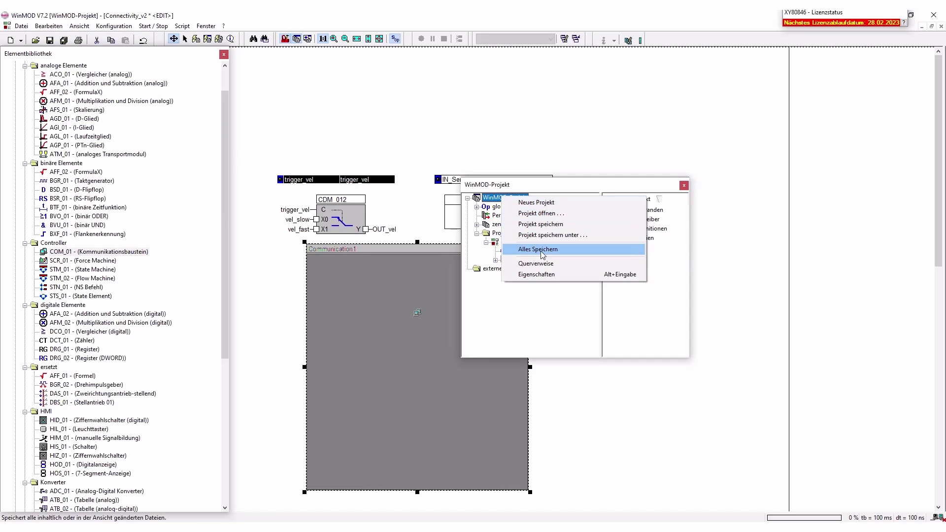
left_click(550, 274)
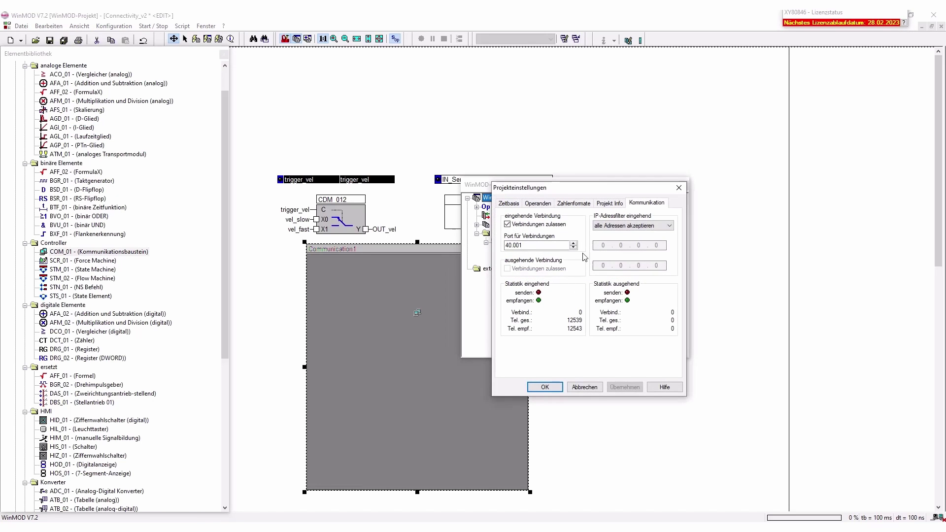
left_click(545, 388)
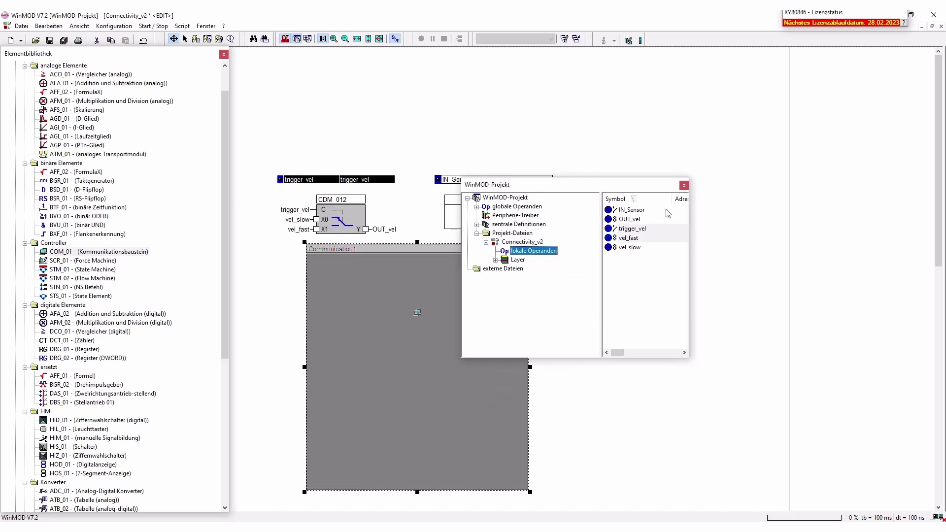
left_click(684, 186)
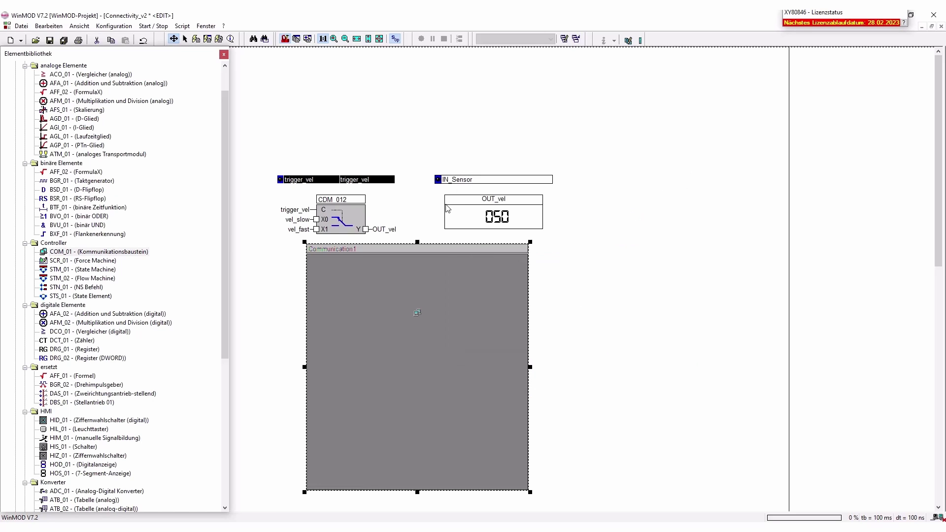
Step: Rename the communication block's Ident. to Communication
double_click(397, 306)
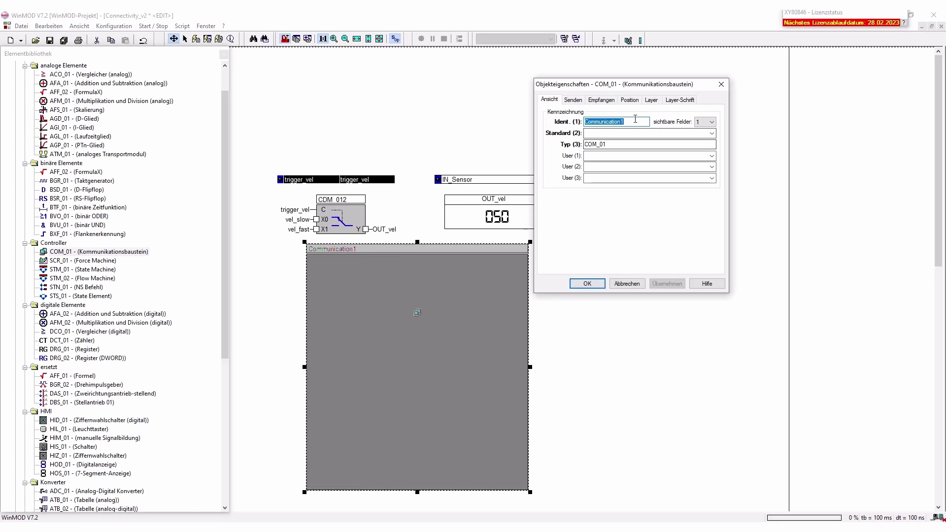
left_click(573, 100)
left_click(550, 100)
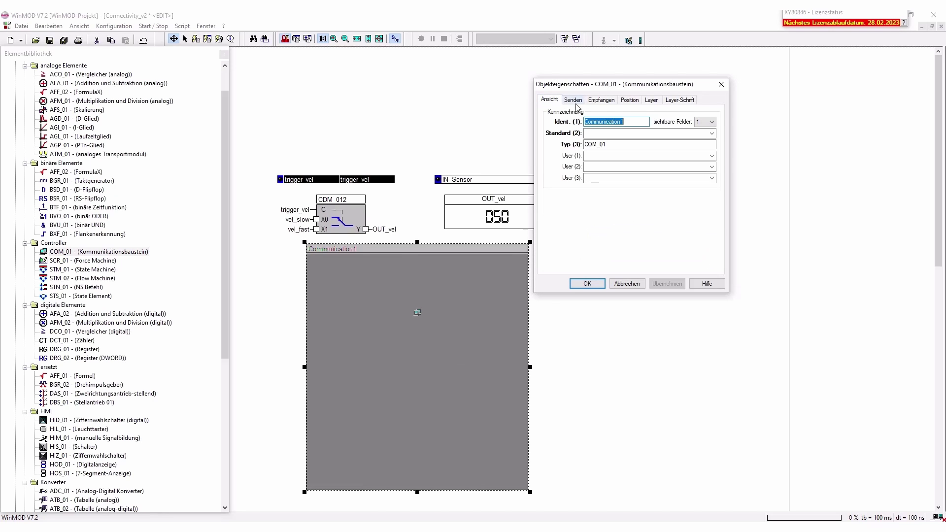
left_click(631, 120)
key("BackSpace")
key("Return")
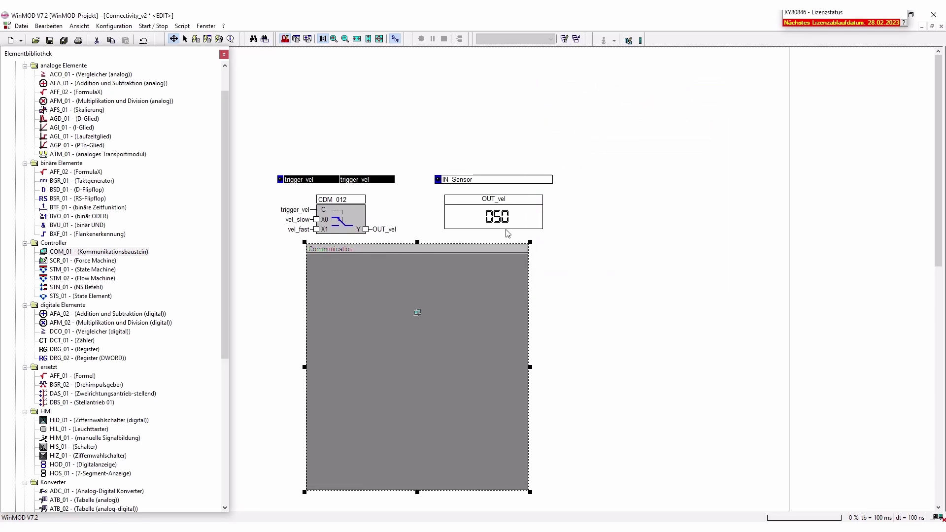
Step: Add a digital send signal named OUT_vel to the communication block and set its Operand to OUT_vel
double_click(448, 364)
left_click(573, 101)
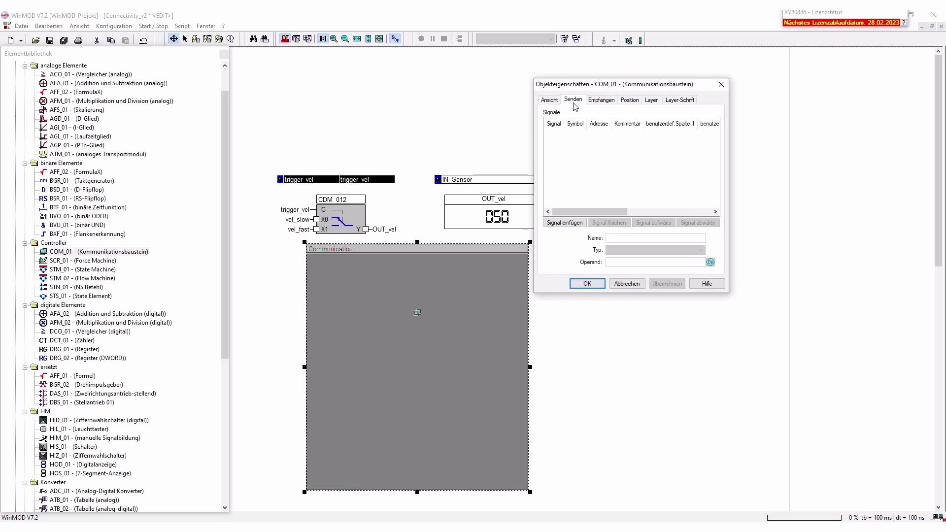
left_click(565, 223)
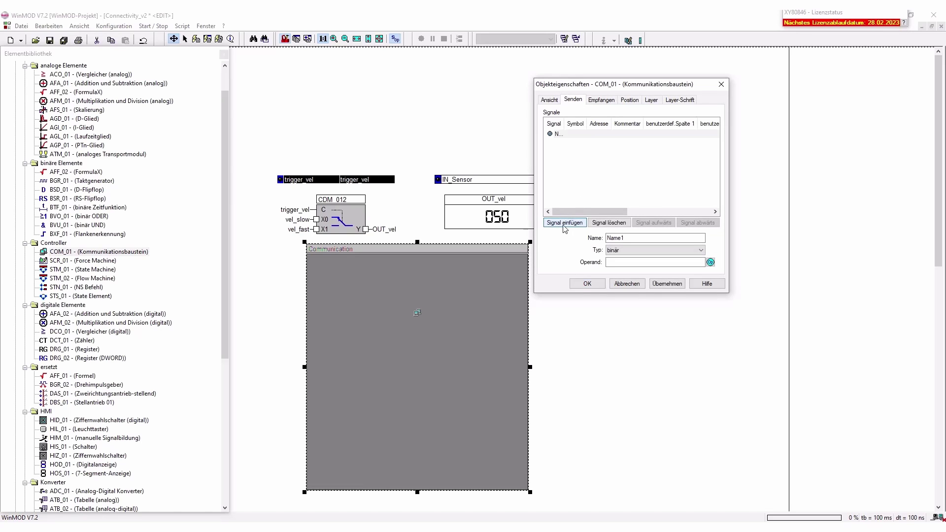
double_click(608, 239)
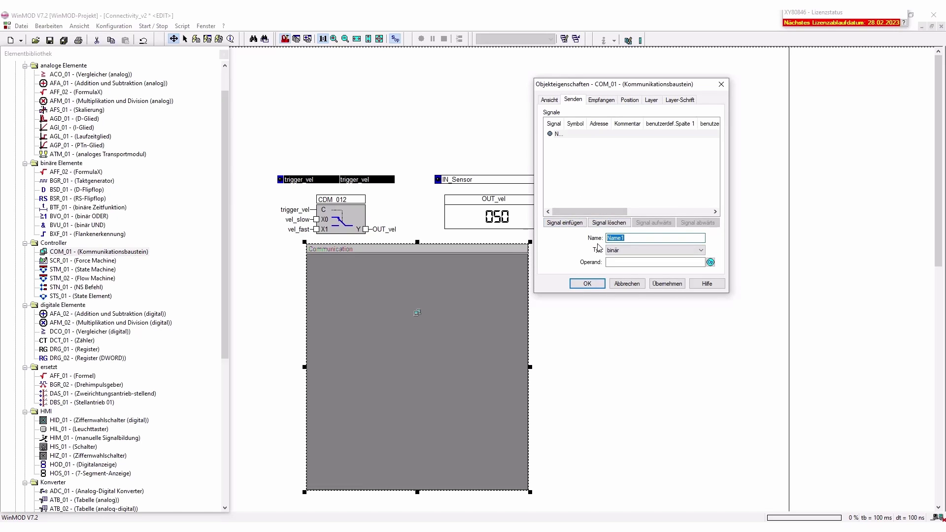
type("OUT_vel")
left_click(650, 250)
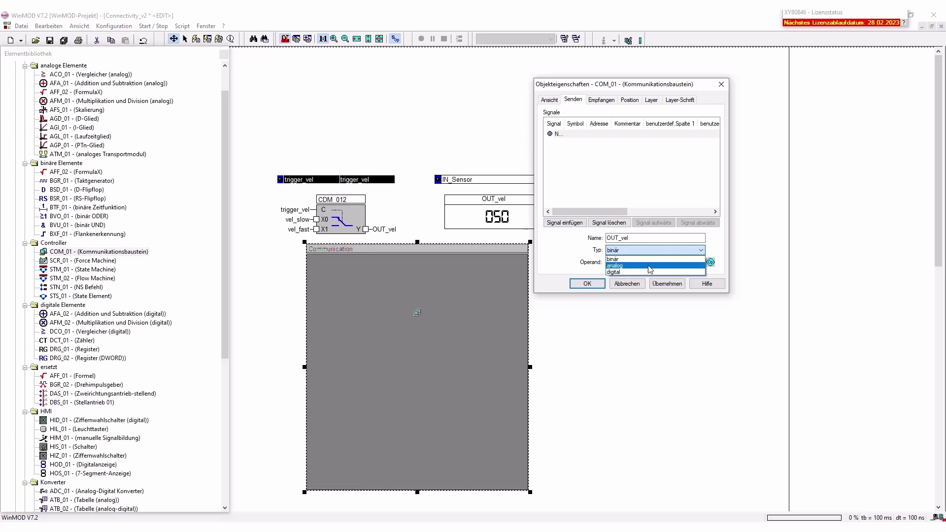
left_click(649, 272)
left_click(630, 262)
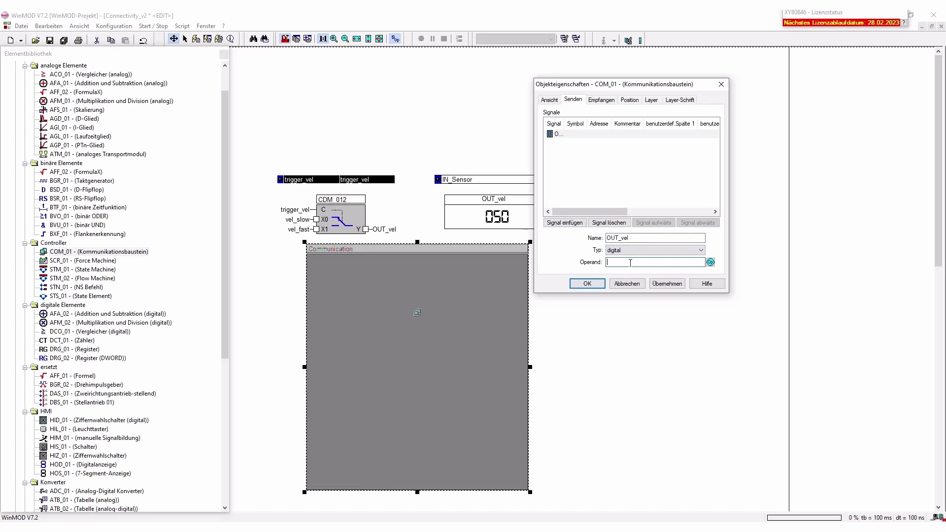
type("OUT")
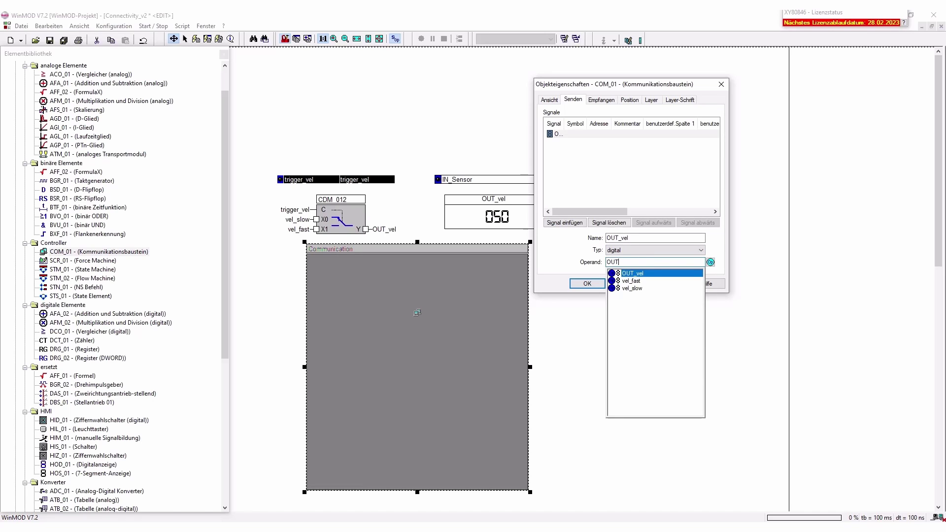
type("_vel")
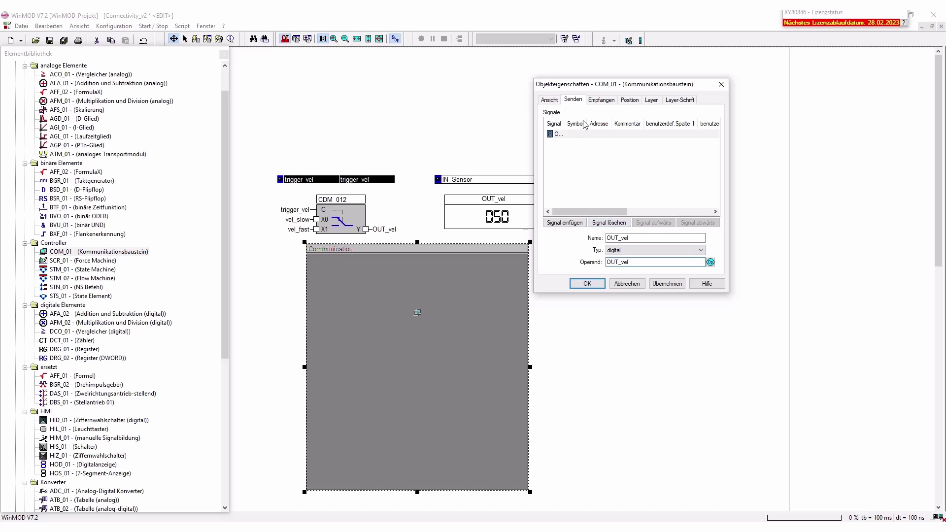
Step: Add a binary receive signal named IN_sensor to the communication block with IN_Sensor as its Operand, and accept the block's properties
left_click(601, 100)
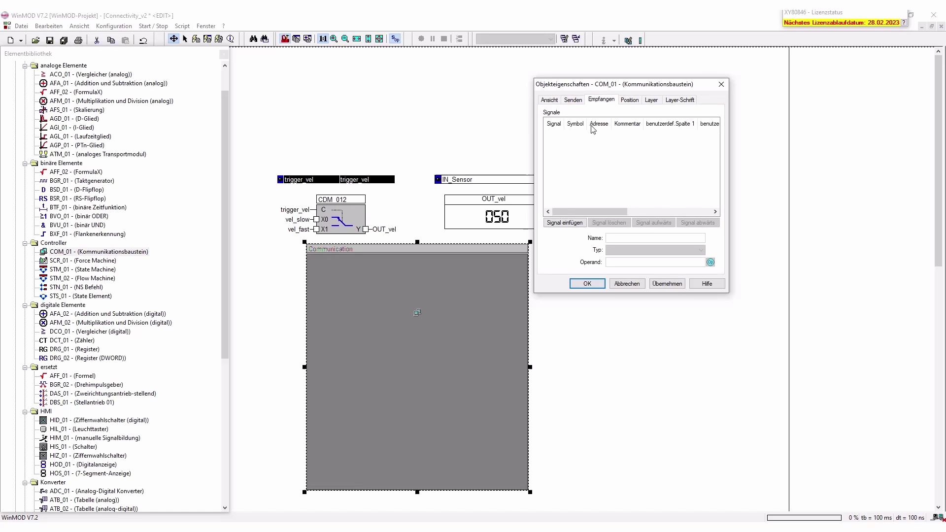
left_click(565, 223)
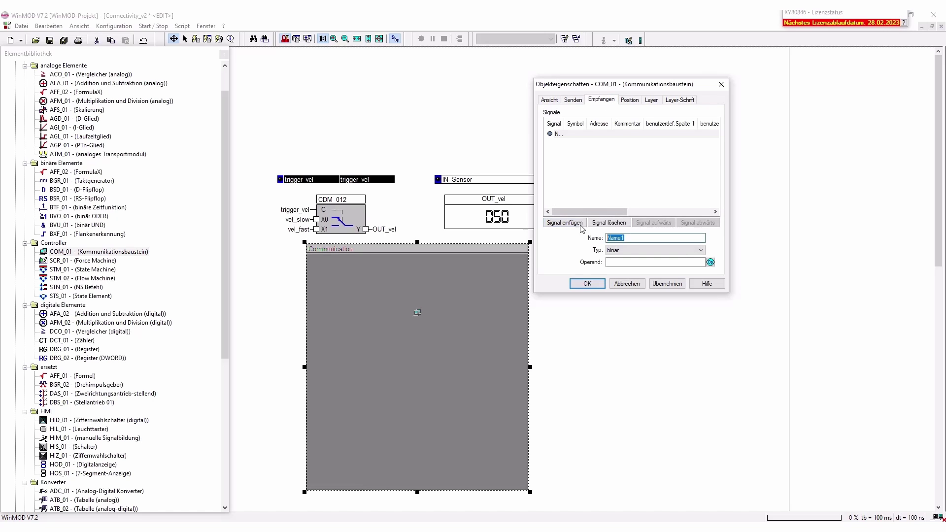
key("BackSpace")
type("IN_")
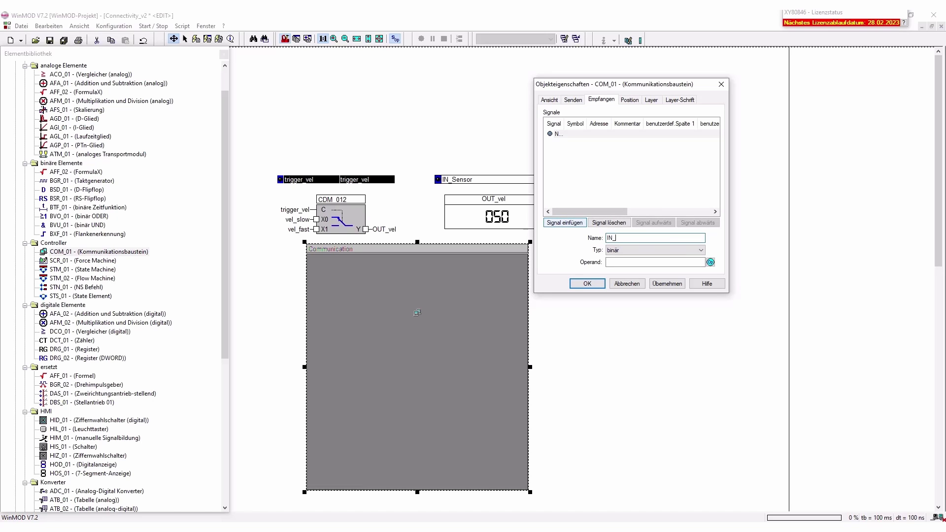
type("sensor")
left_click(623, 261)
type("IN_Sensor")
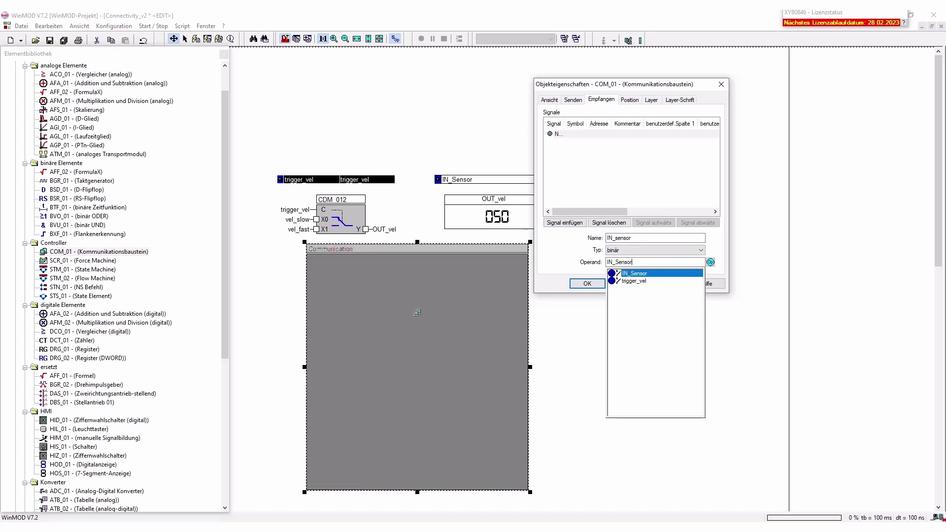
key("Return")
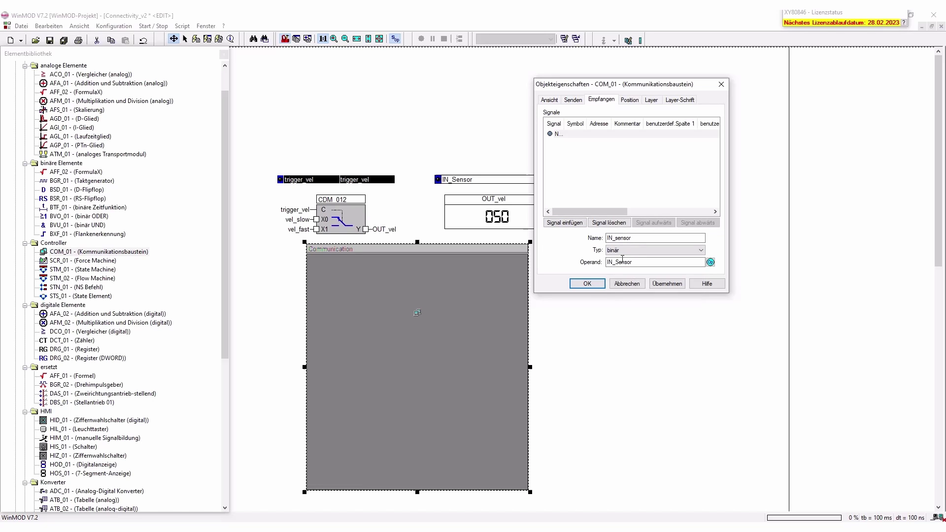
left_click(587, 284)
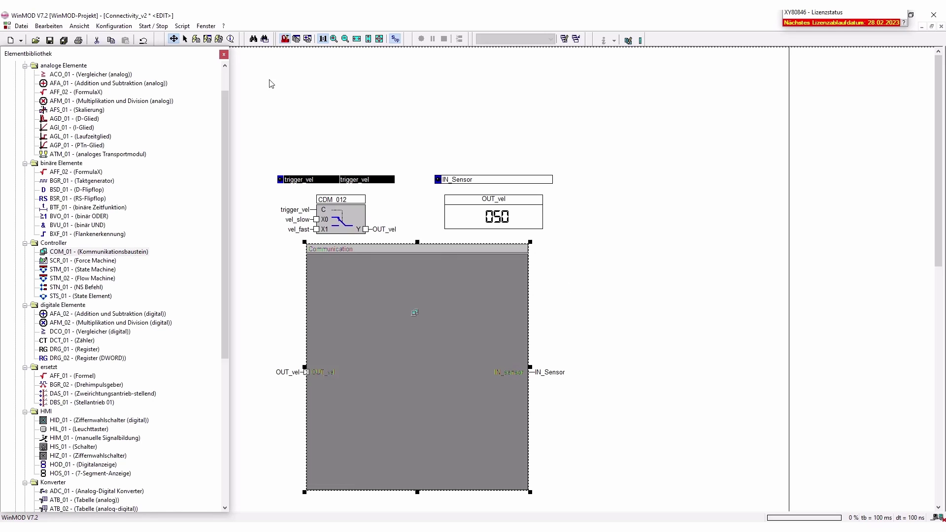
left_click(207, 40)
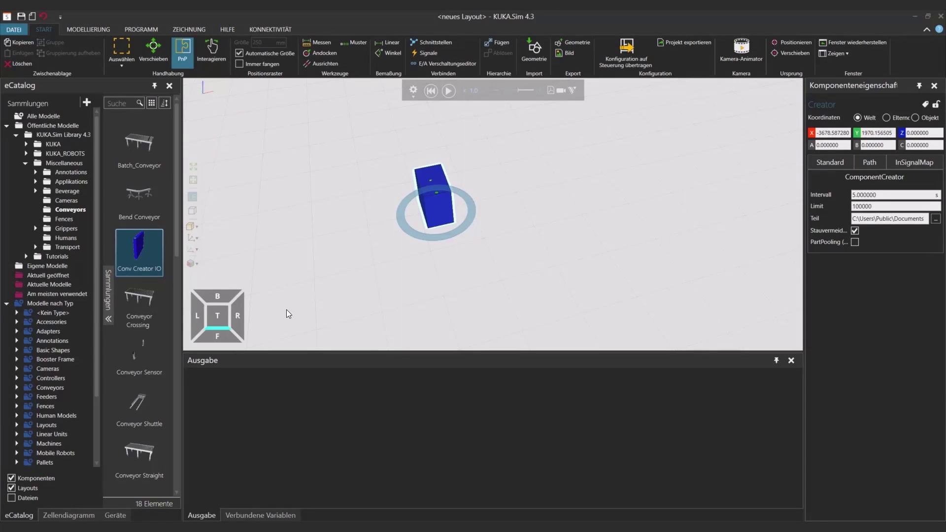
Step: In KUKA.Sim, attach a Conveyor Straight to the blue Conv Creator IO and set the conveyor's length to 3000
left_click(143, 457)
left_click_drag(136, 459, 495, 170)
scroll(523, 251, "up", 5)
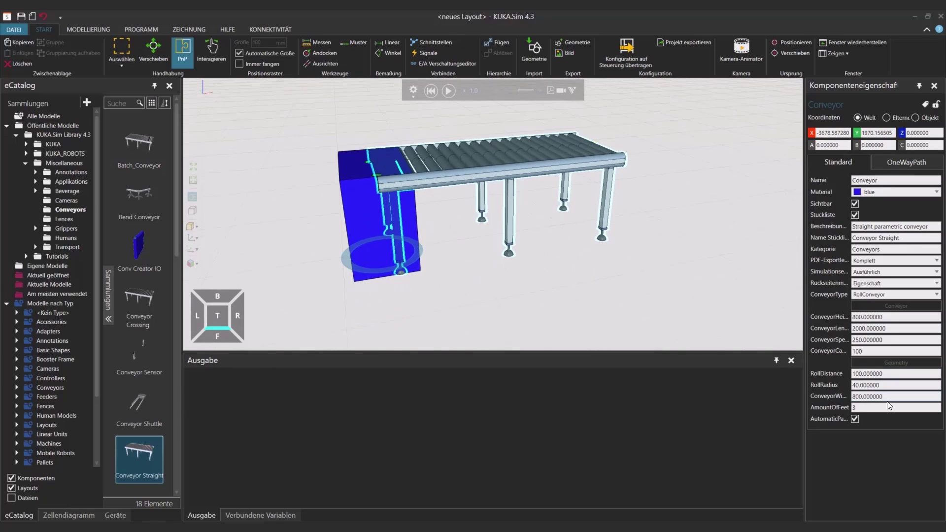
left_click(892, 329)
type("3000")
key("Return")
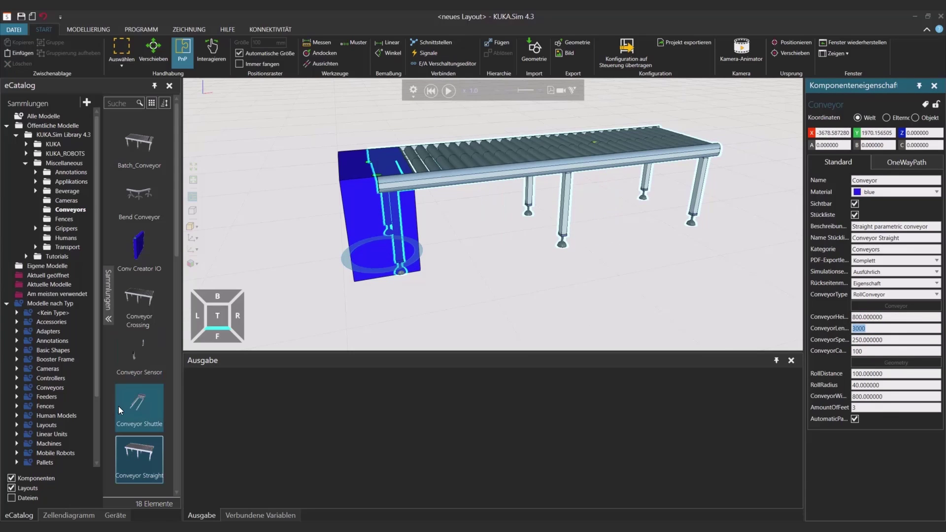
Step: Add a Conveyor Sensor to the straight conveyor and set its Abstand to 1500 mm
left_click_drag(137, 363, 612, 223)
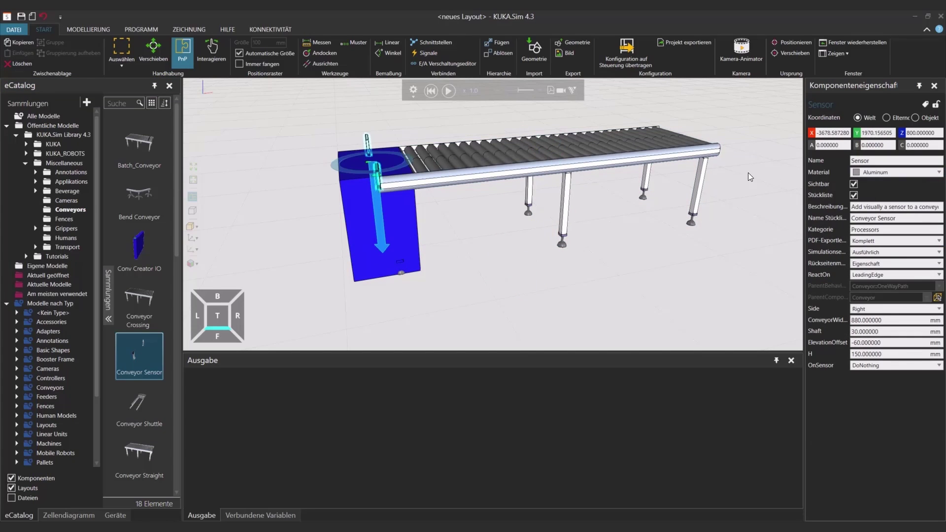
left_click(532, 282)
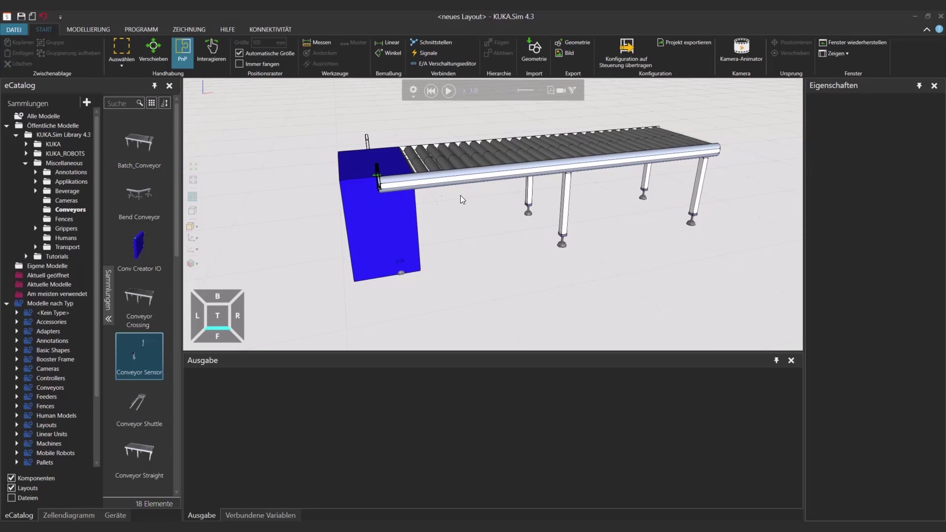
left_click(376, 170)
left_click(868, 160)
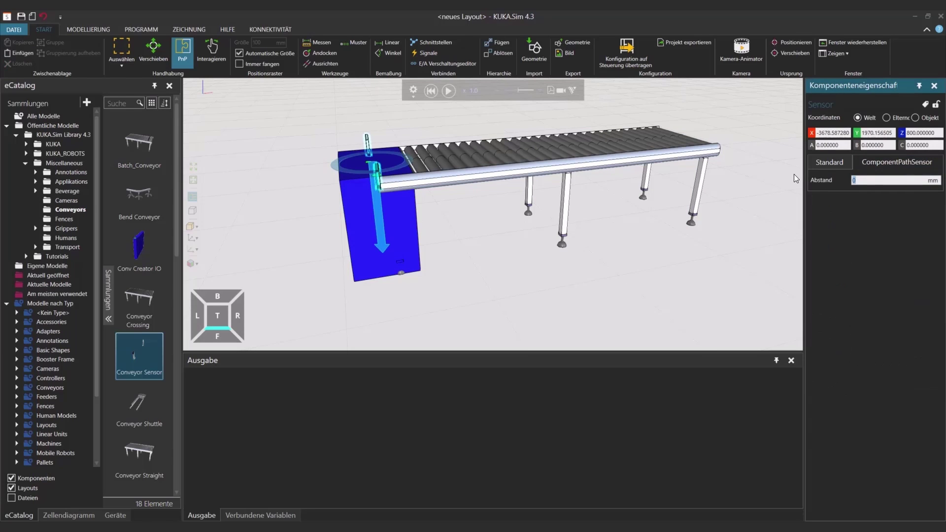
type("1500")
key("Return")
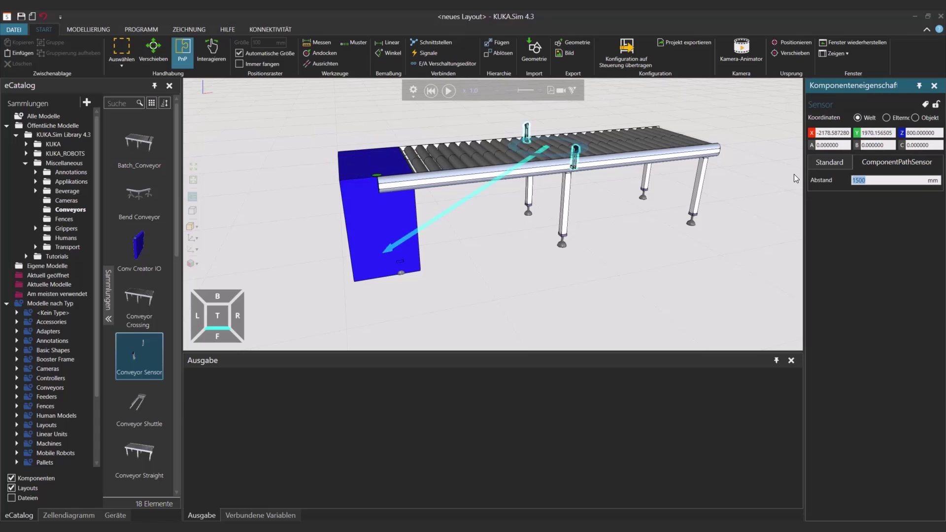
Step: Run the layout simulation to check that parts travel along the conveyor past the sensor, and reset it
right_click_drag(593, 258, 566, 277)
scroll(545, 279, "up", 3)
left_click(448, 90)
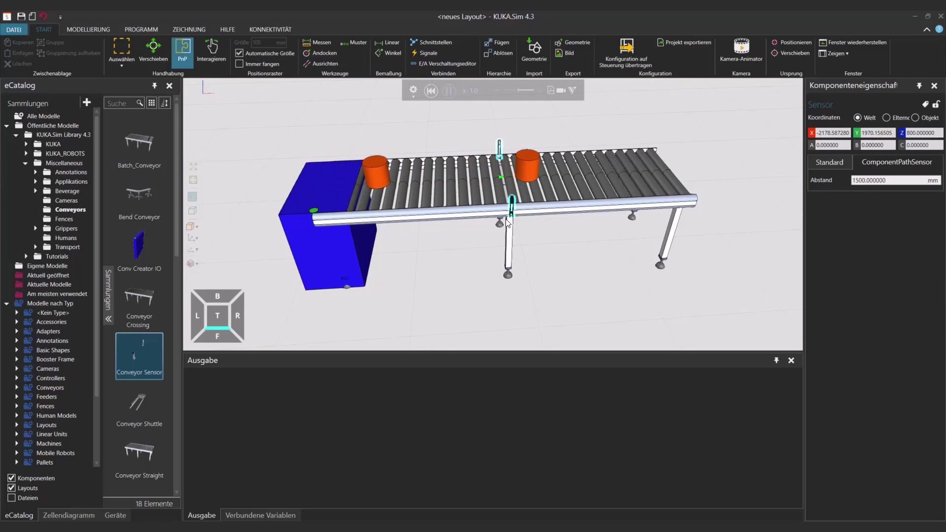
left_click(432, 91)
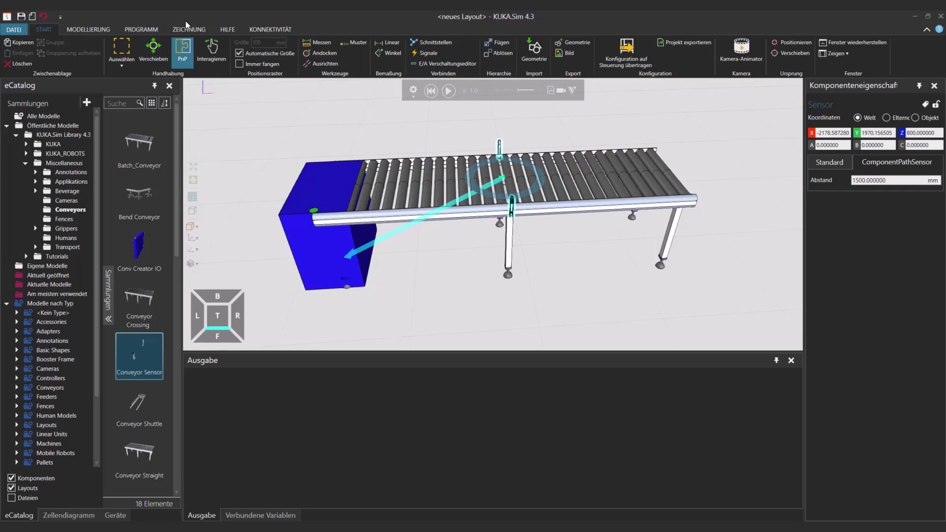
Step: Add a server to the WinMOD Net interface in the connectivity configuration
left_click(270, 29)
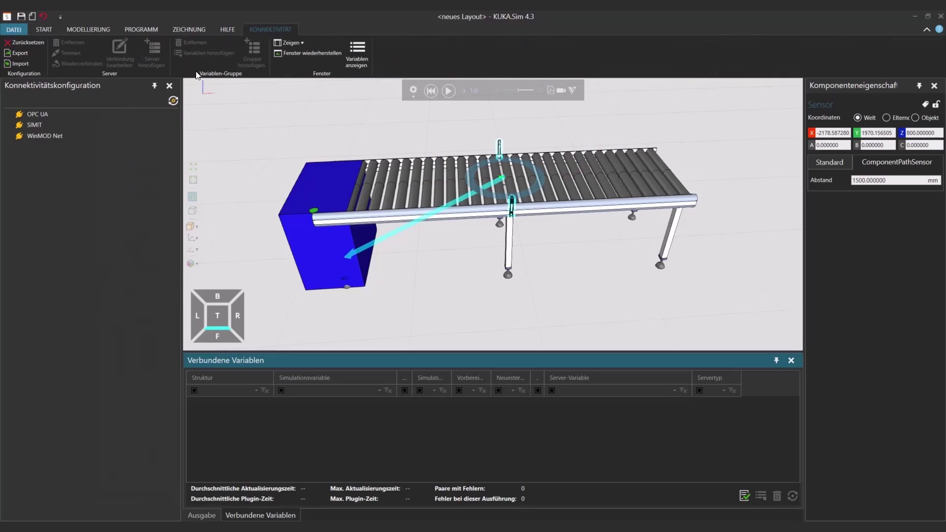
left_click(61, 137)
right_click(74, 137)
left_click(83, 143)
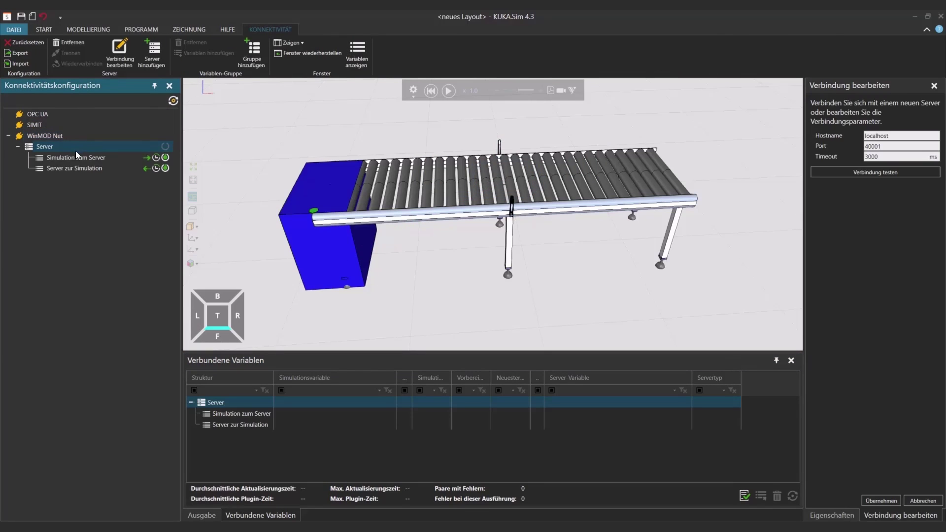
Step: Test and apply the new WinMOD Net server's connection parameters, and connect the server
left_click(874, 172)
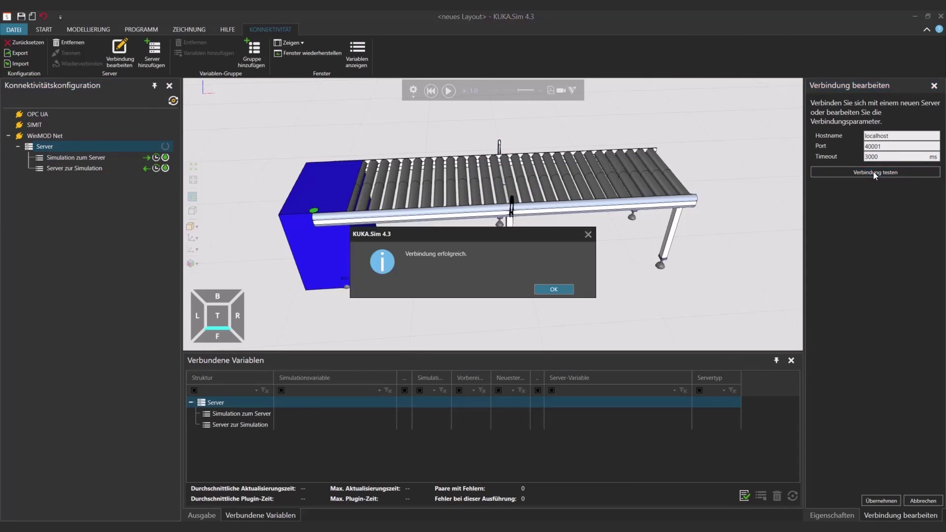
left_click(541, 286)
left_click(880, 501)
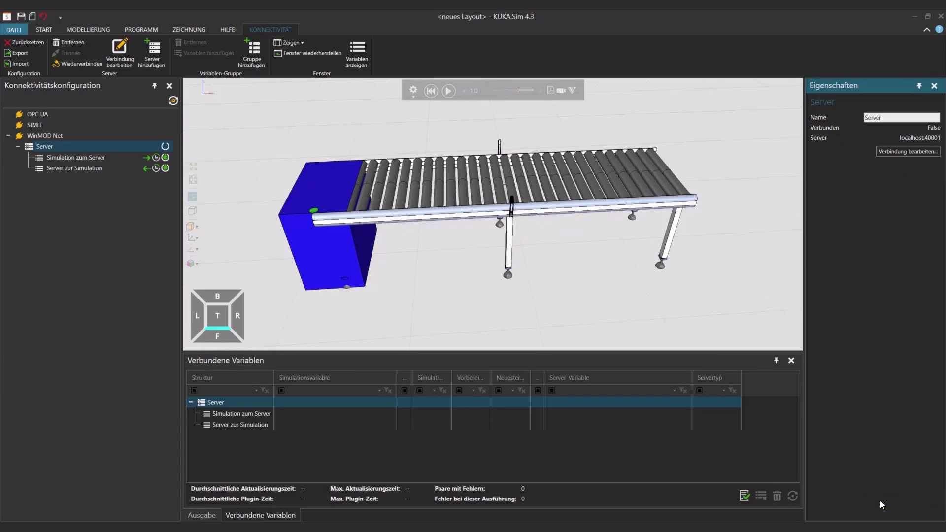
left_click(165, 147)
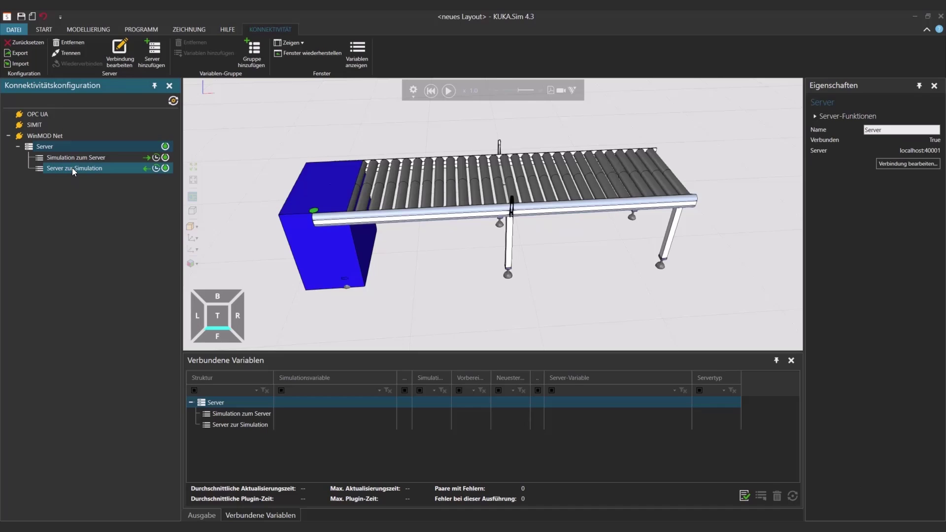
Step: Start creating variable pairs for the group Server zur Simulation and reload the simulation structure
right_click(72, 167)
left_click(102, 191)
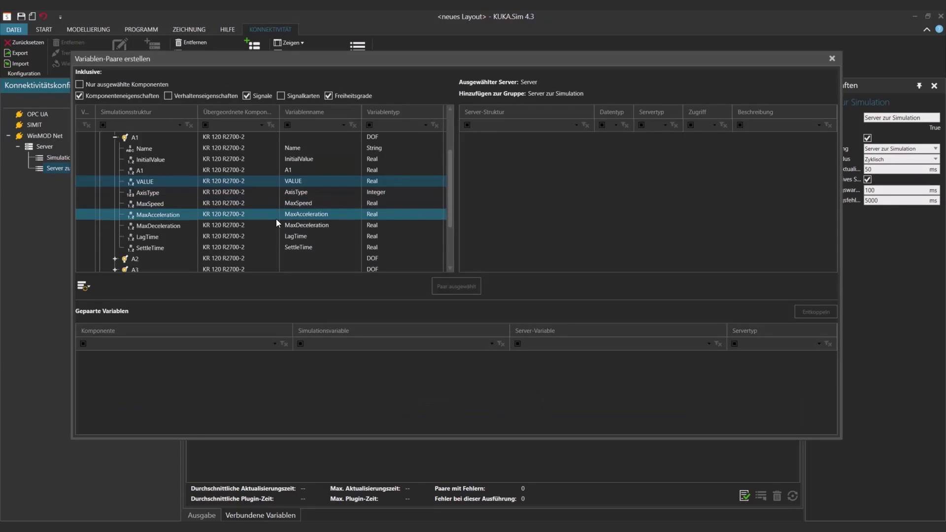
scroll(119, 166, "up", 2)
left_click(102, 141)
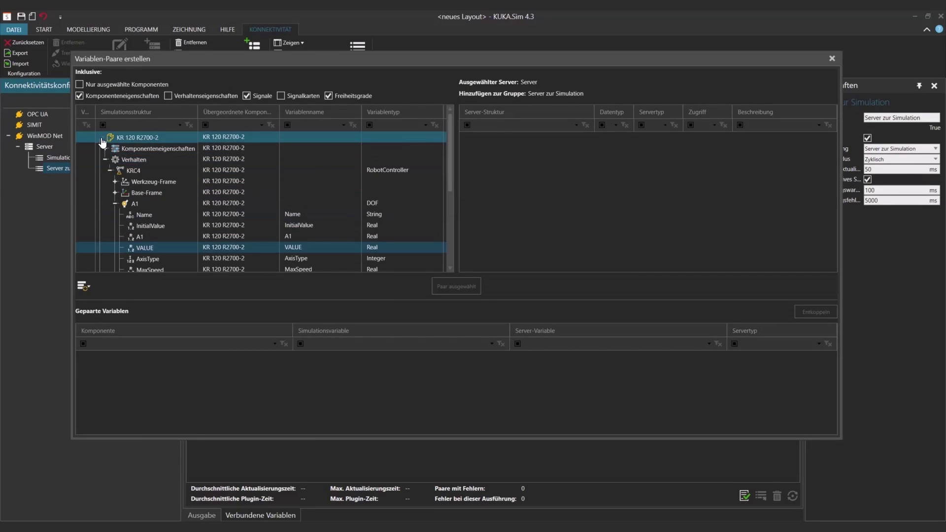
left_click(102, 139)
right_click(126, 179)
left_click(190, 238)
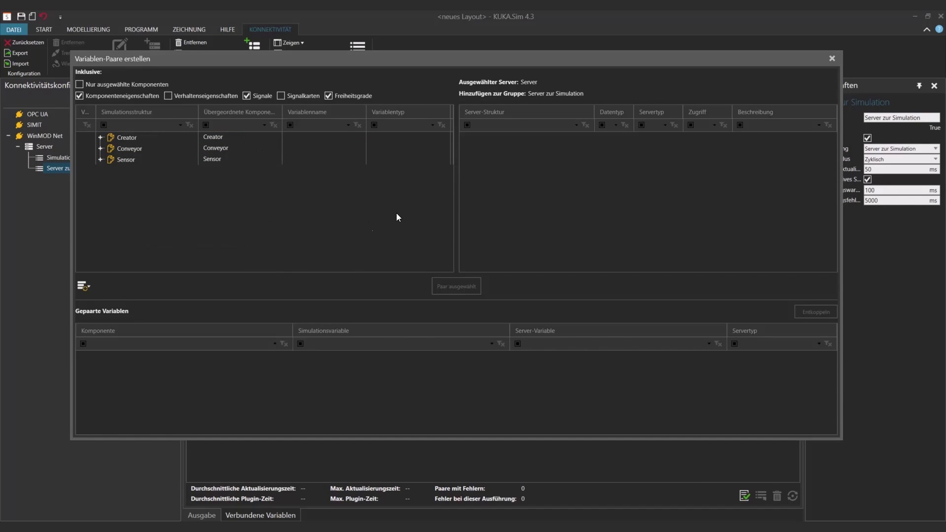
Step: Reload the server structure and expand the Eingaben and Ausgaben folders of the Connectivity_v2 communication
right_click(525, 197)
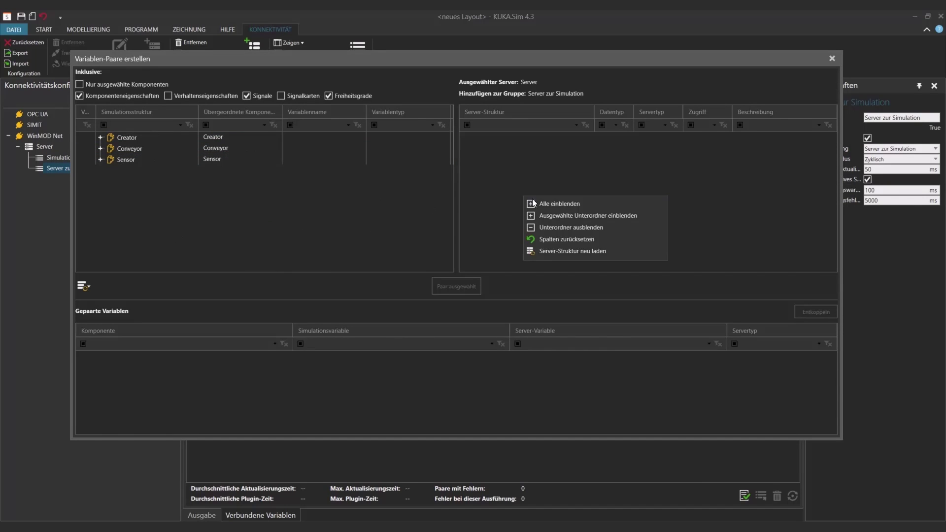
left_click(558, 250)
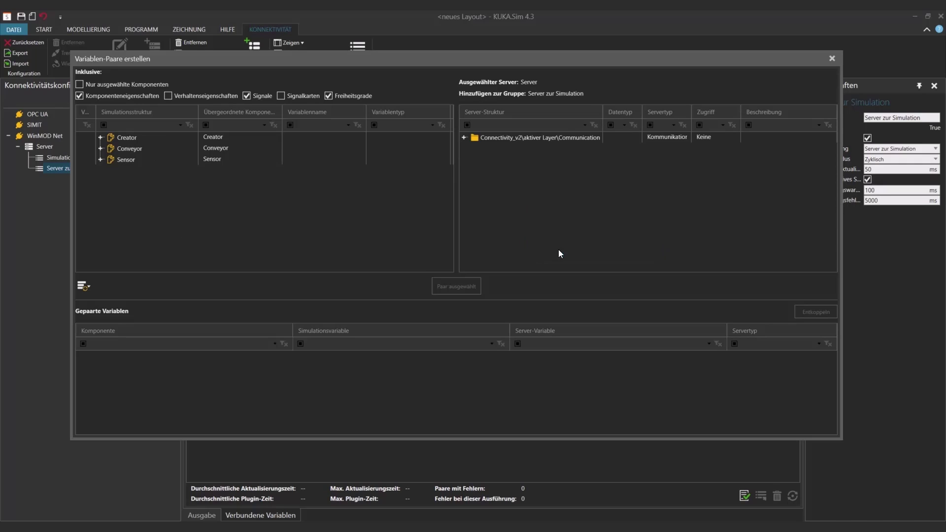
left_click(463, 137)
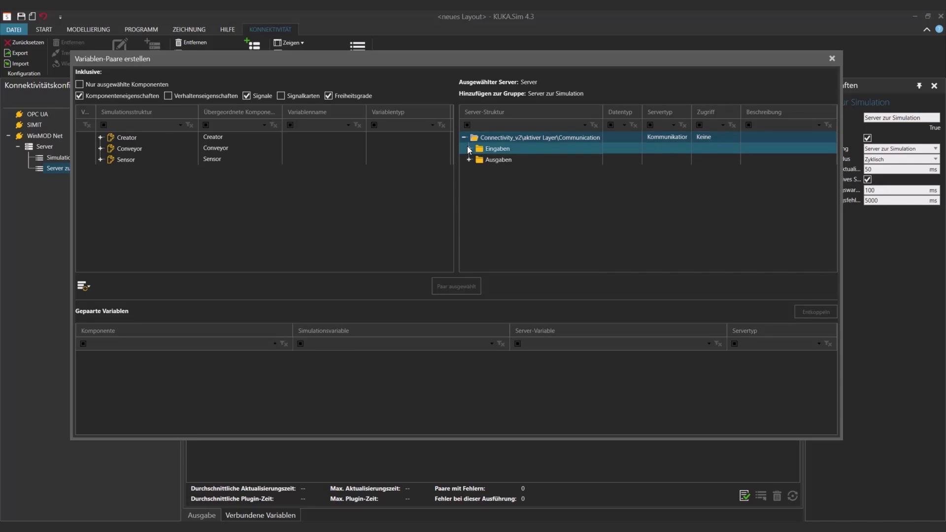
left_click(469, 148)
left_click(470, 171)
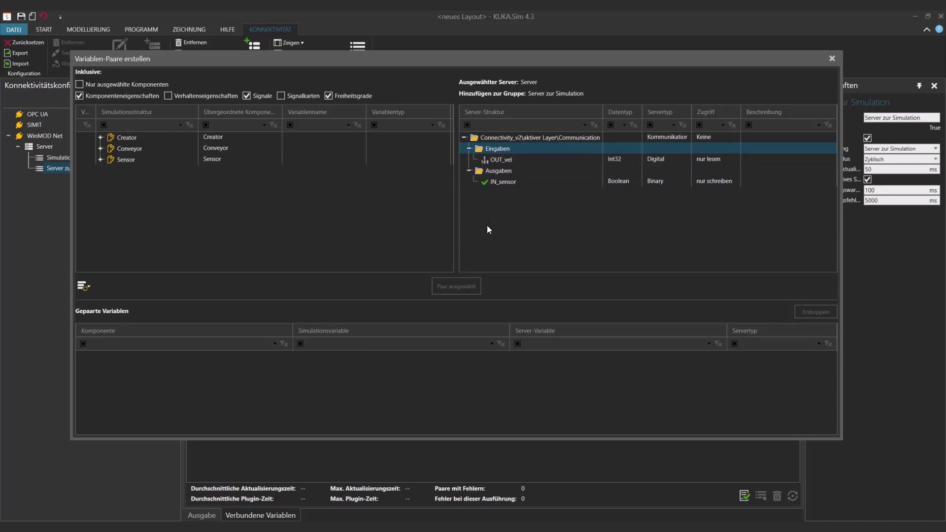
Step: Pair the conveyor's ConveyorSpeed property with the server variable OUT_vel in Server zur Simulation and finish pairing
left_click(100, 148)
left_click(106, 159)
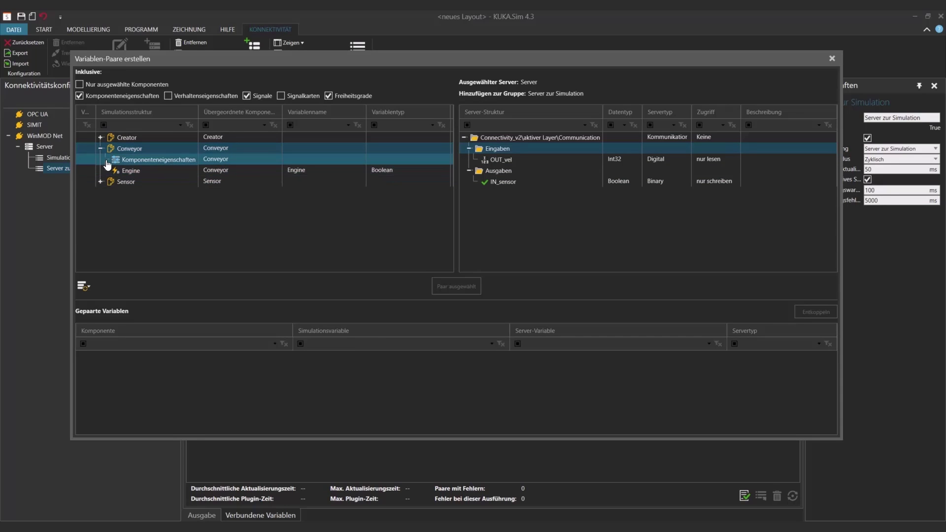
left_click(107, 160)
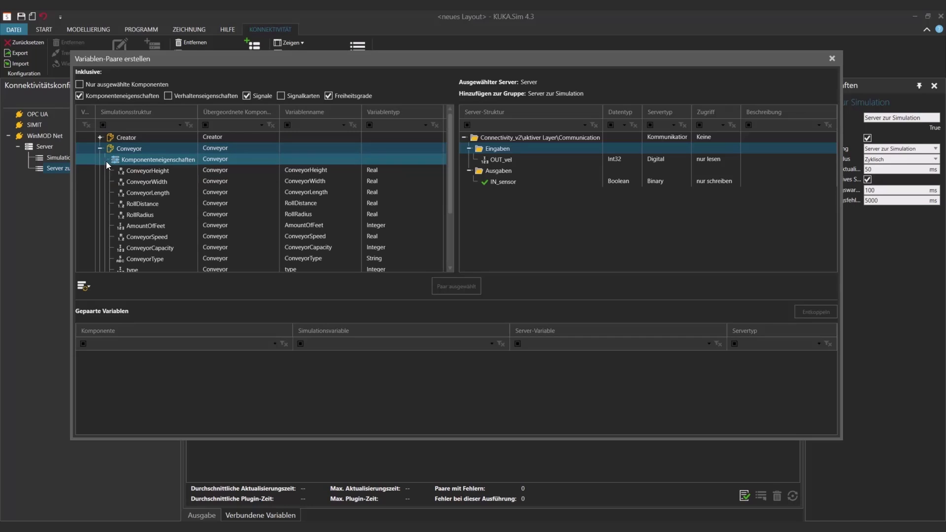
left_click(108, 167)
left_click(120, 182)
scroll(135, 187, "down", 1)
left_click(135, 187)
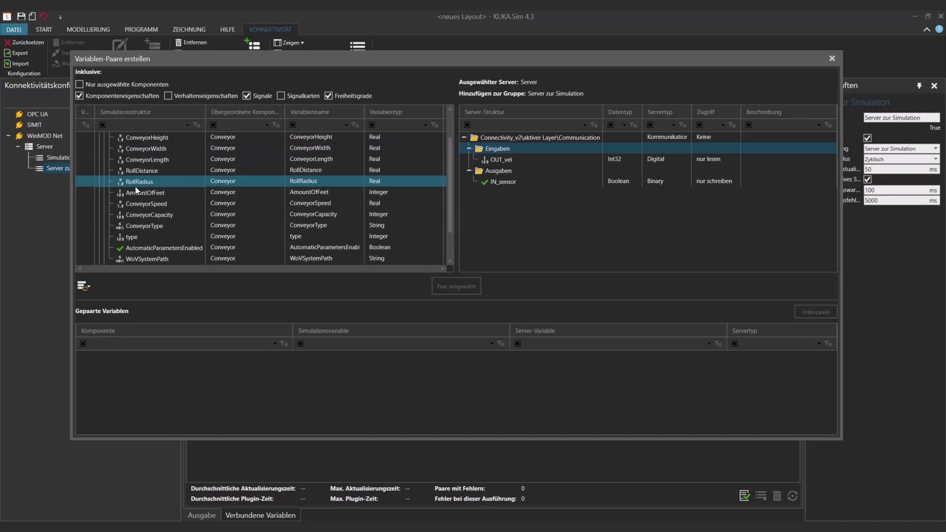
scroll(135, 187, "down", 1)
scroll(135, 186, "up", 1)
left_click(207, 204)
left_click(495, 160)
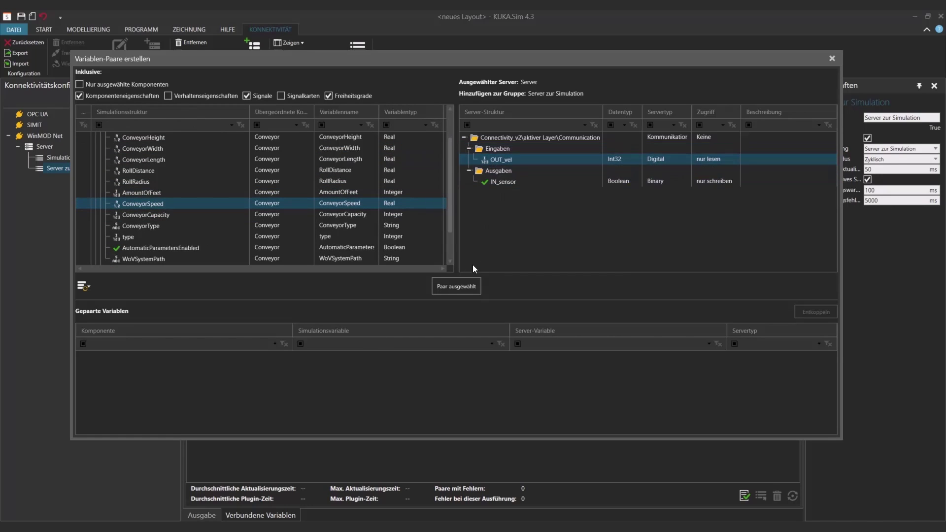
left_click(464, 284)
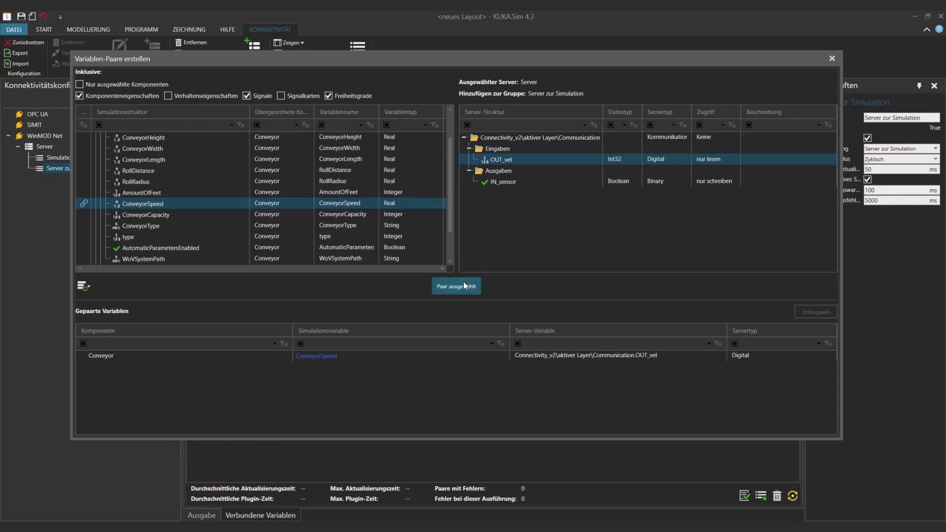
left_click(831, 58)
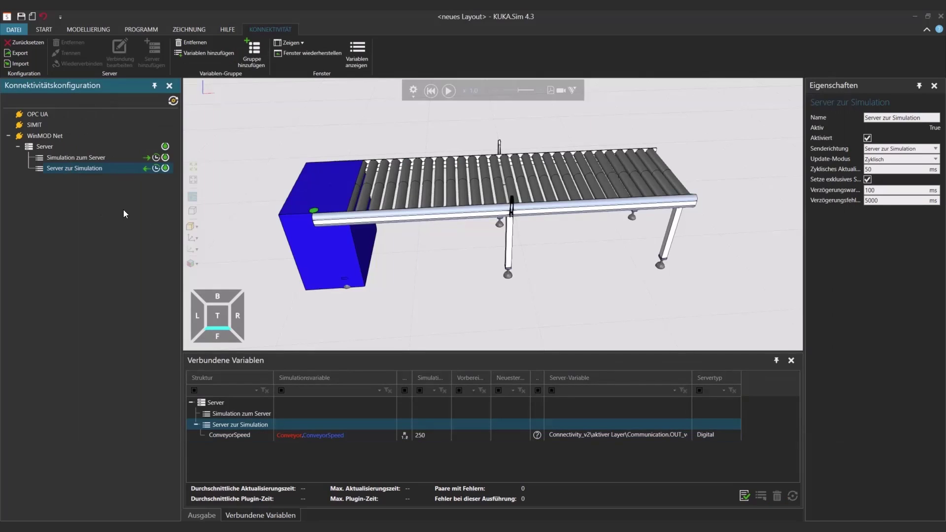
Step: In the group Simulation zum Server, pair the sensor's SensorBooleanSignal with the server variable IN_sensor and finish pairing
right_click(72, 155)
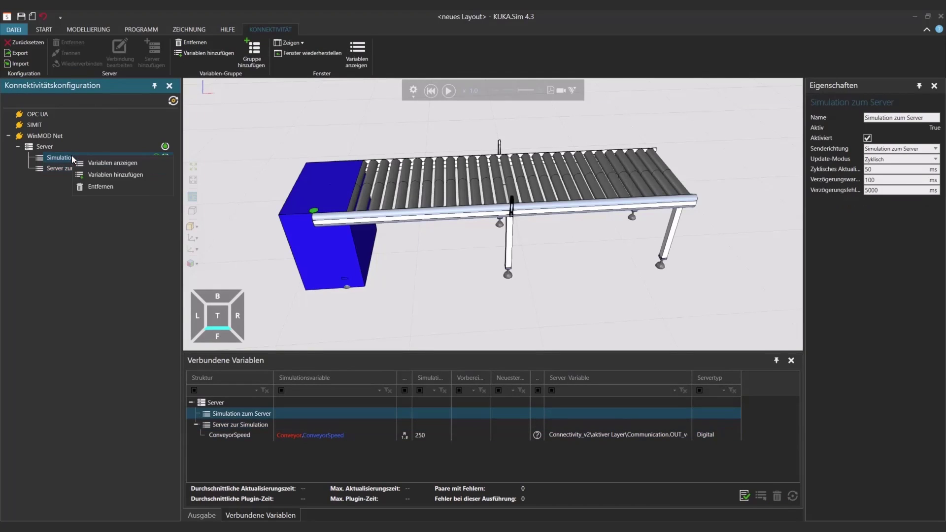
left_click(93, 176)
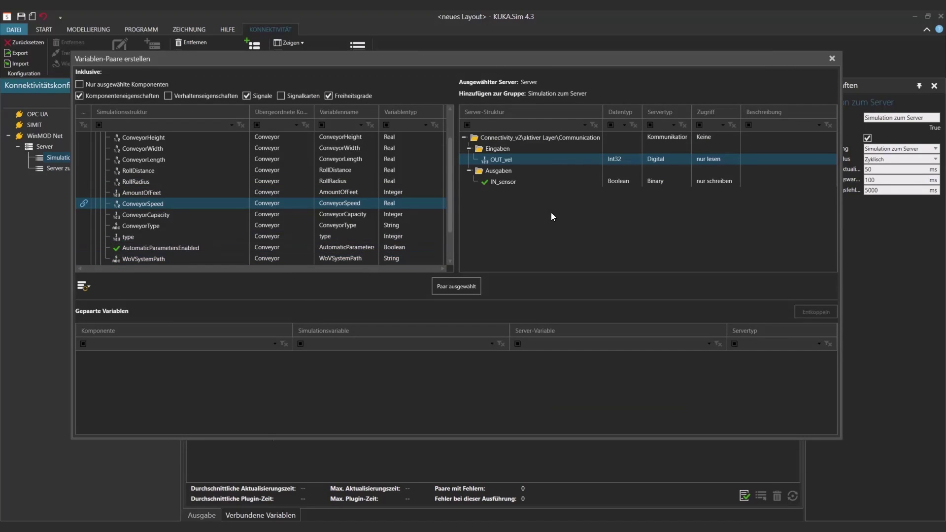
left_click(507, 182)
scroll(276, 226, "up", 1)
left_click(121, 181)
double_click(123, 149)
left_click(92, 159)
left_click(97, 159)
left_click(102, 172)
left_click(102, 184)
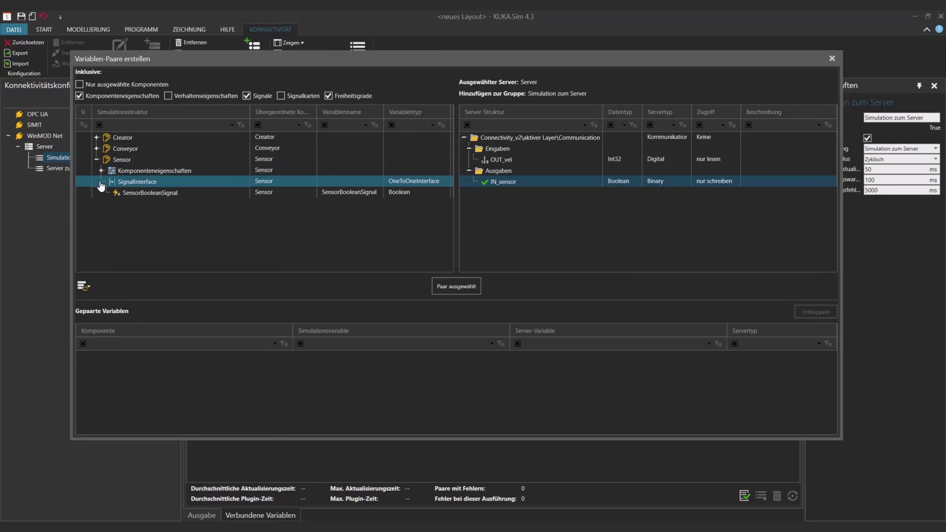
left_click(129, 192)
left_click(457, 290)
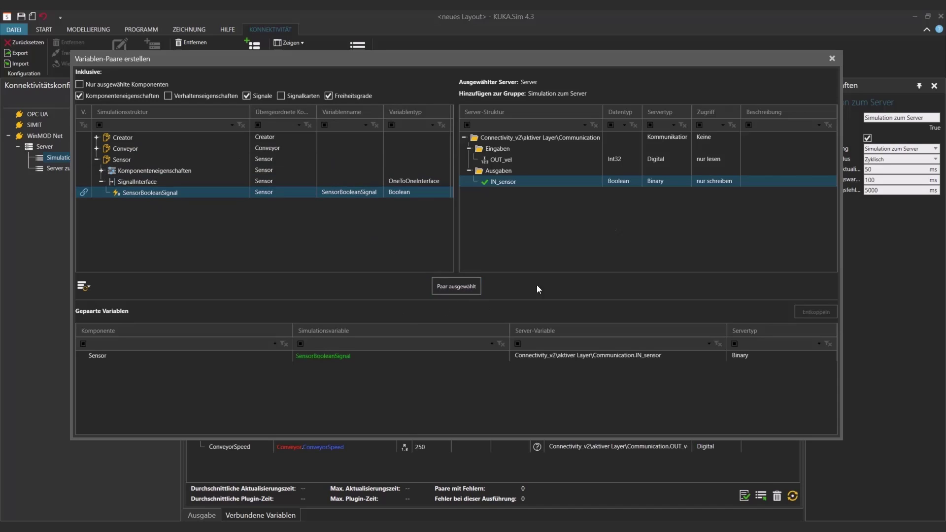
left_click(831, 59)
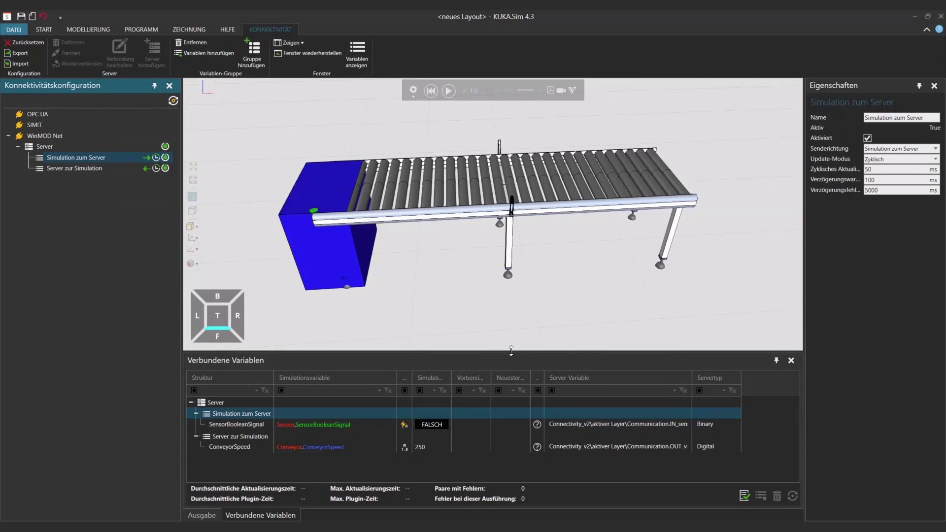
Step: Adjust the height of the connected variables list and start the layout simulation
left_click_drag(511, 352, 513, 328)
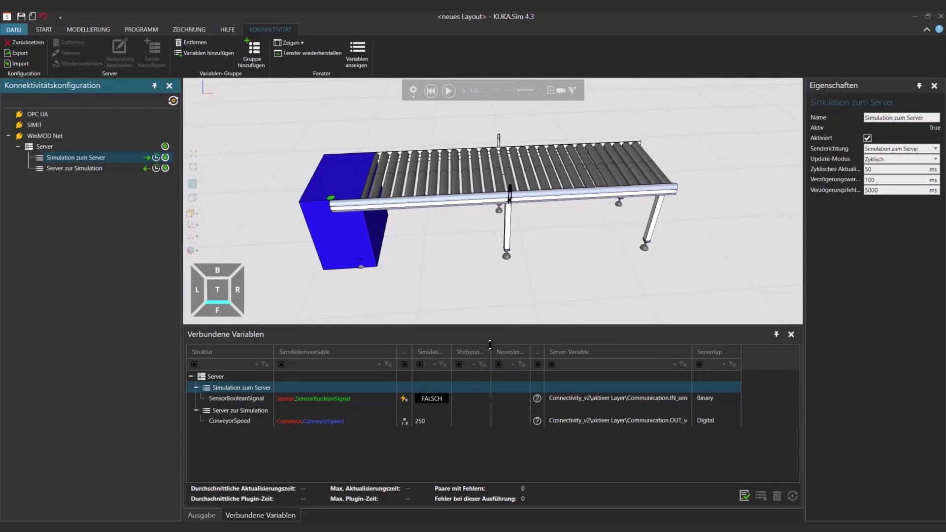
left_click_drag(490, 344, 489, 348)
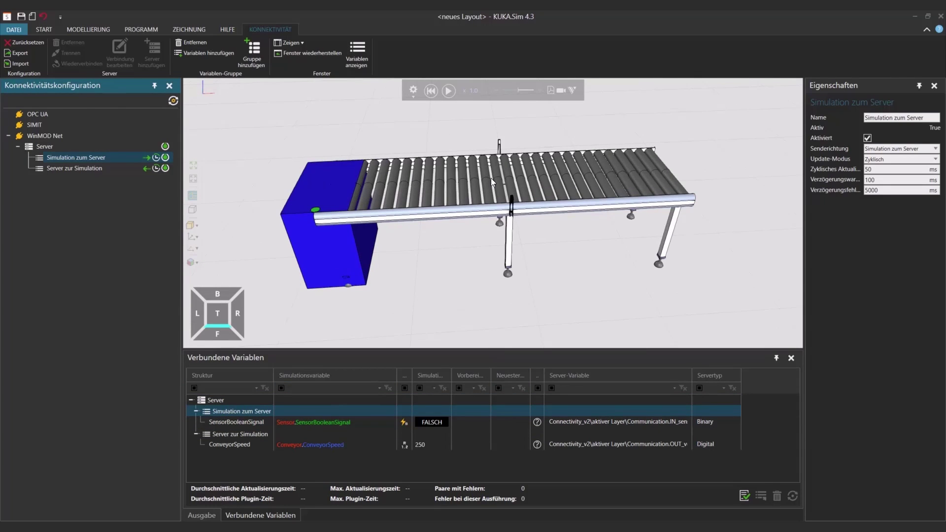
left_click(450, 91)
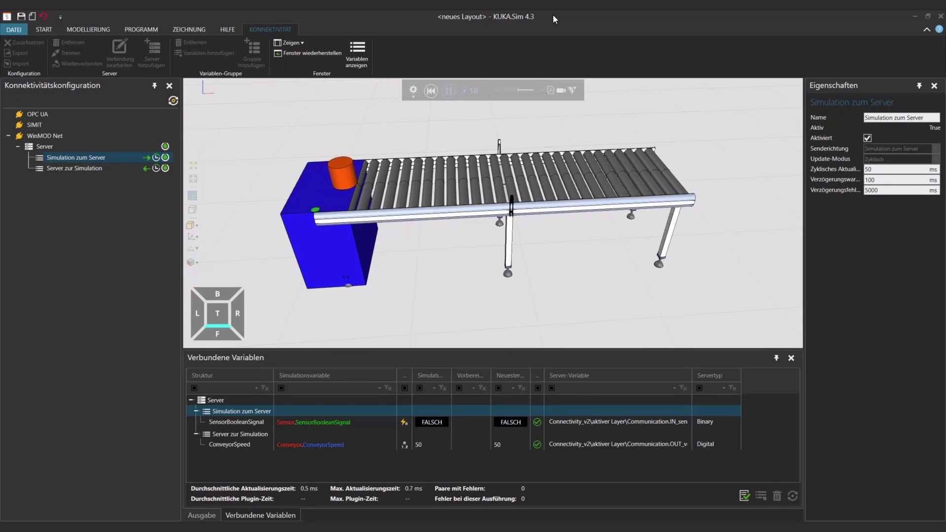
Step: Arrange KUKA.Sim and WinMOD side by side and bring the IN_Sensor and OUT_vel displays into view
key("super+Left")
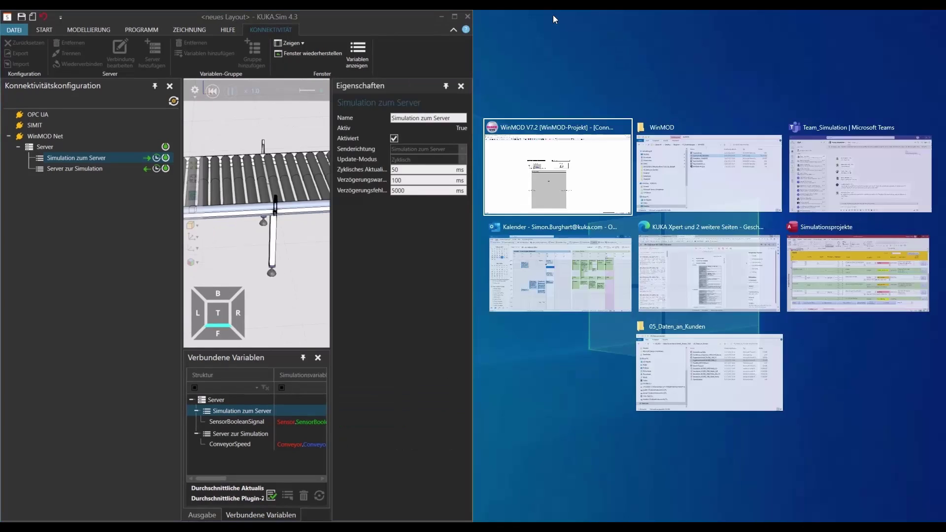
key("Return")
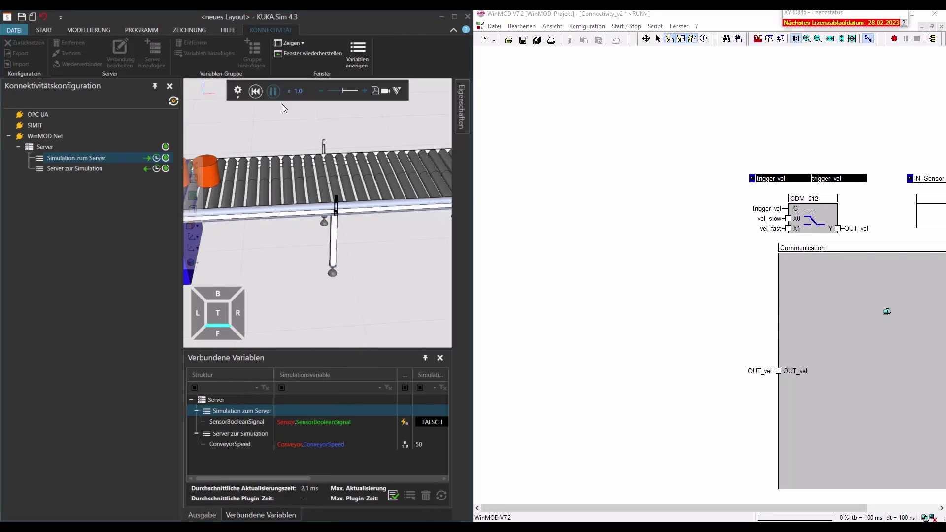
left_click(808, 511)
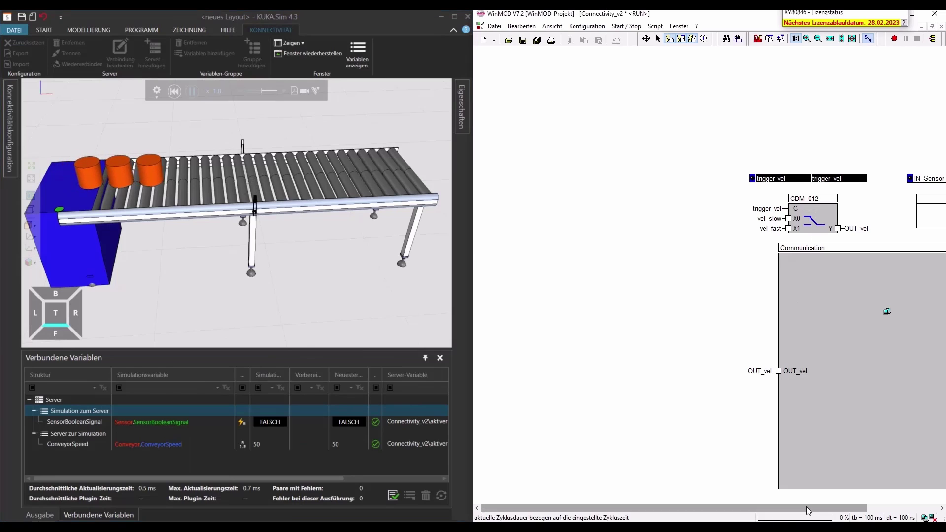
left_click_drag(808, 511, 878, 511)
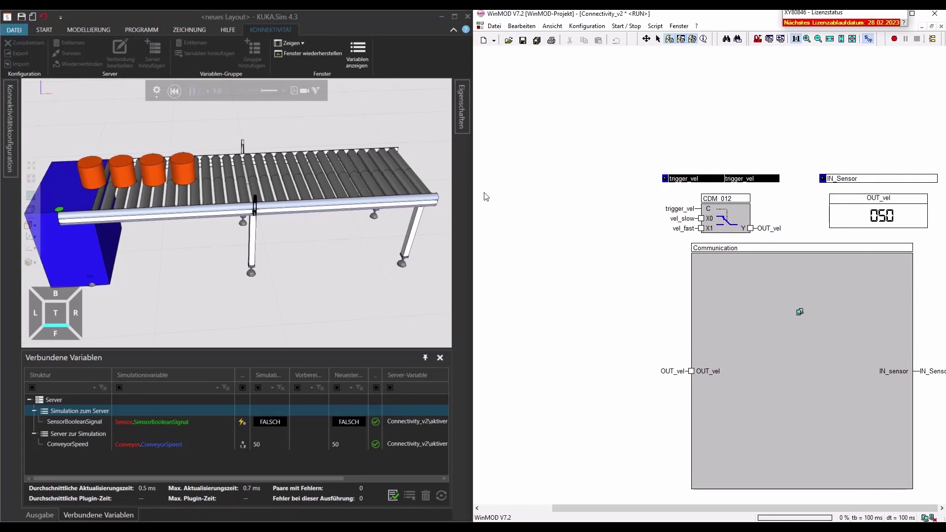
Step: Switch trigger_vel on and off twice in WinMOD to test the speed change on the running conveyor
left_click(665, 178)
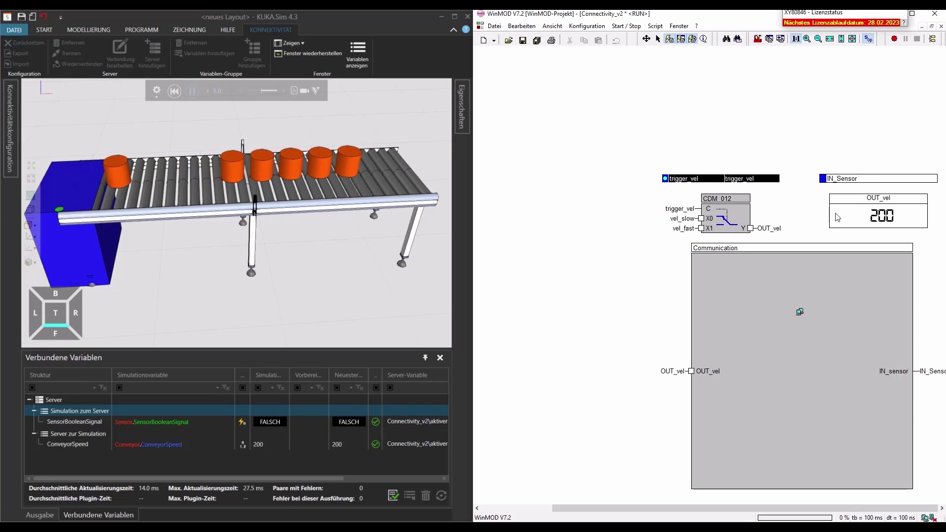
left_click(665, 179)
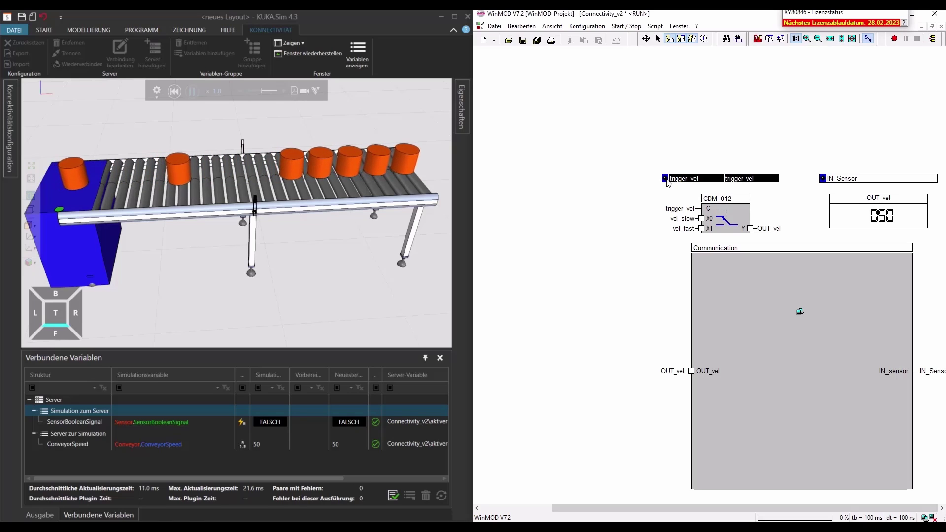
left_click(665, 179)
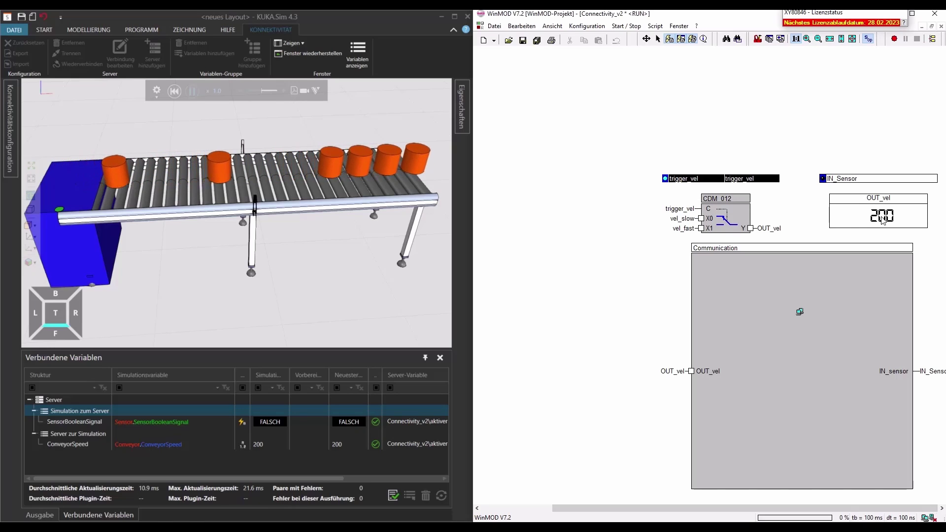
left_click(665, 179)
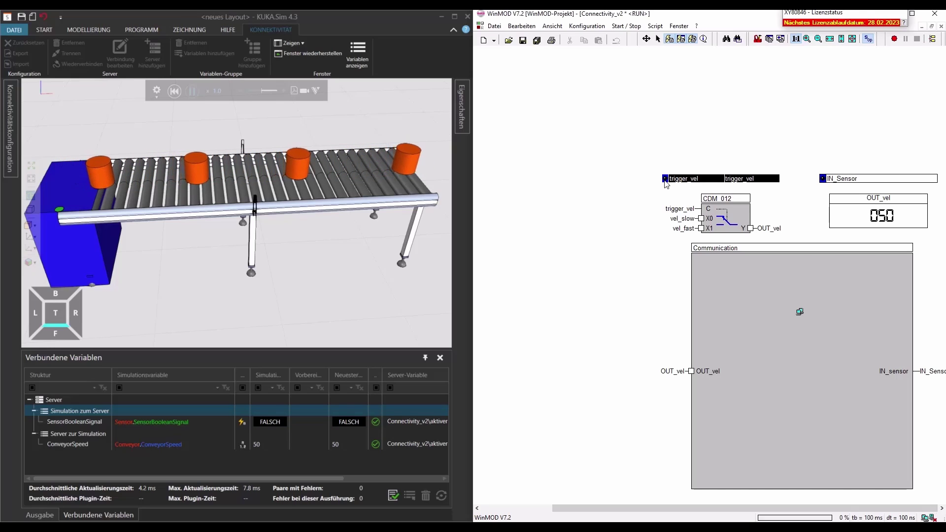